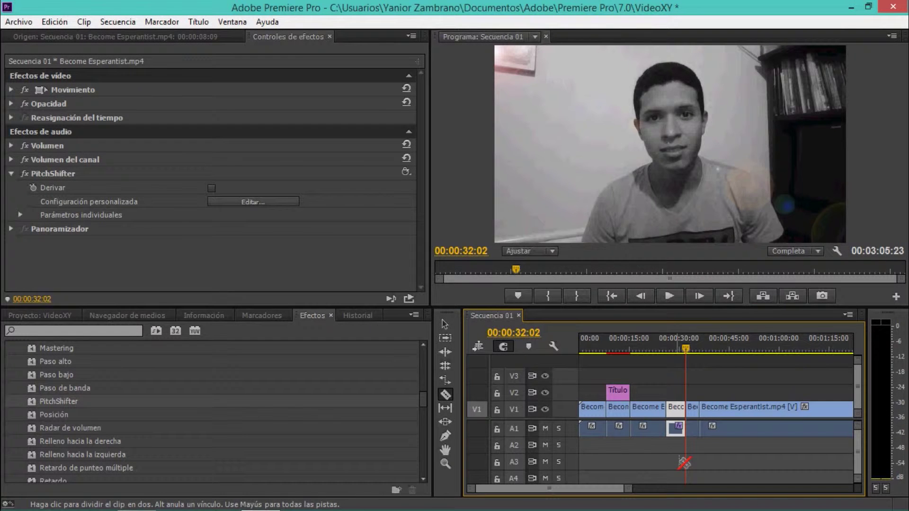
Switch from the Razor tool to the Selection tool with V.
key(v)
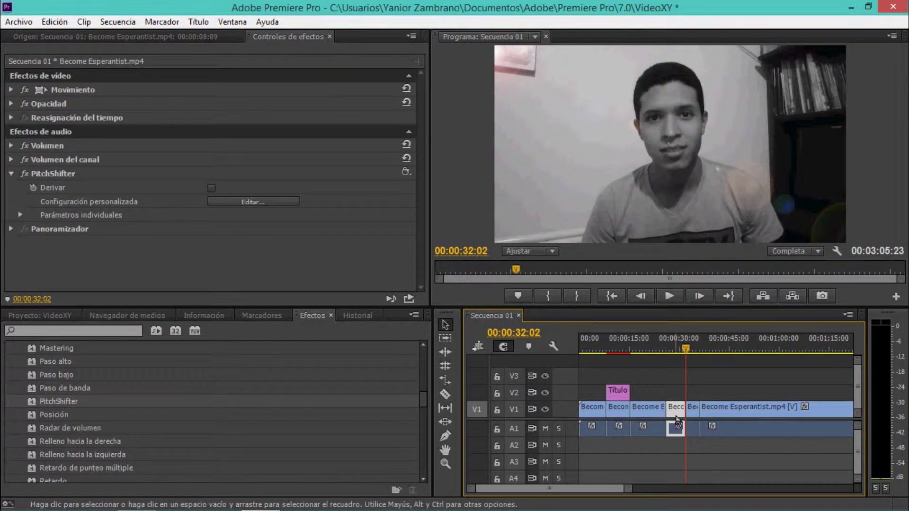
Jump the playhead to the previous edit point at 00:00:26:09.
key(Up)
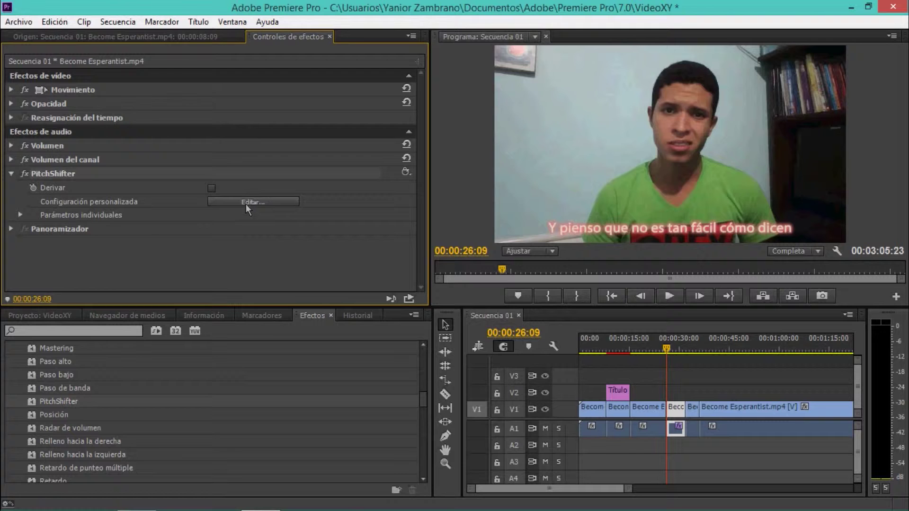
In the PitchShifter editor, turn off Formant Preserve and adjust the Pitch knob toward +4 semitones.
click(246, 203)
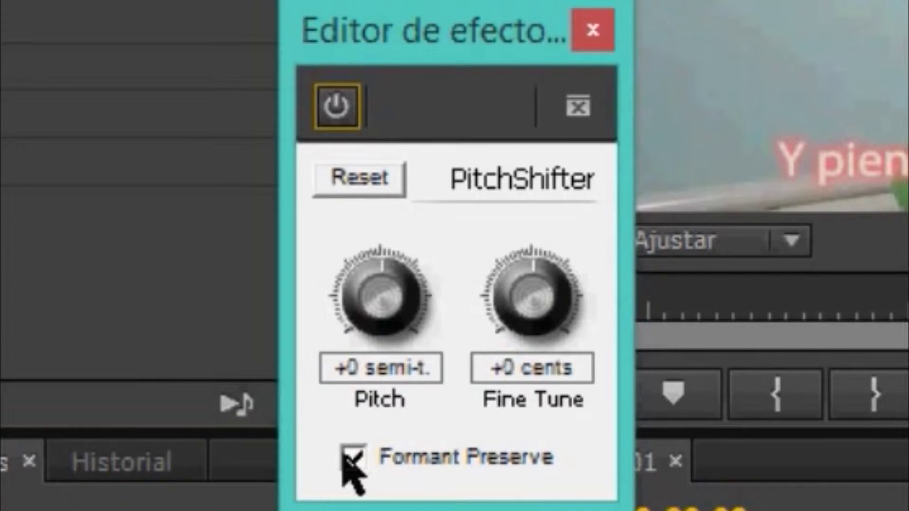
click(349, 459)
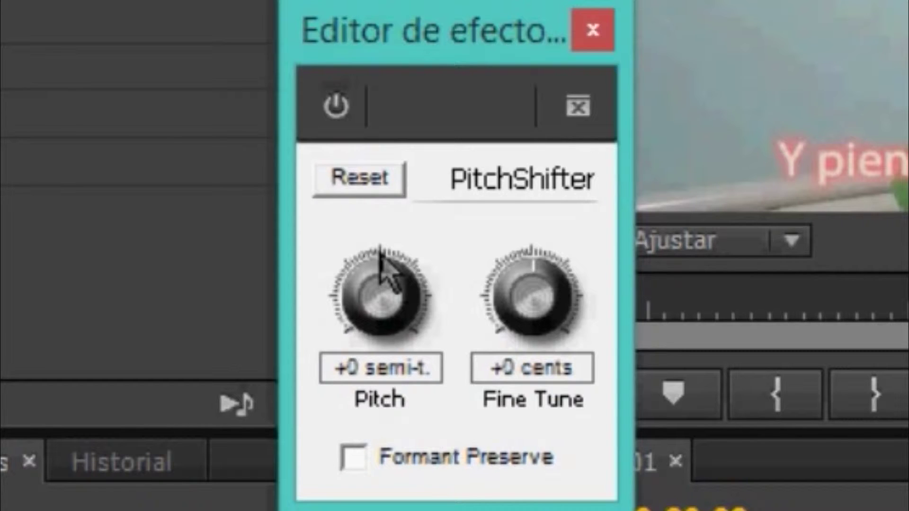
mouse_move(381, 255)
mouse_down()
mouse_move(427, 284)
mouse_move(402, 251)
mouse_up()
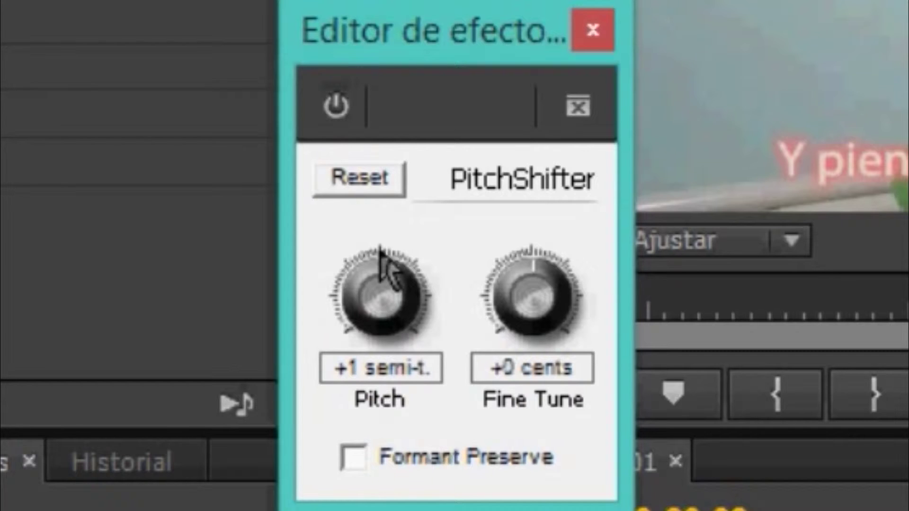
drag(381, 254, 357, 240)
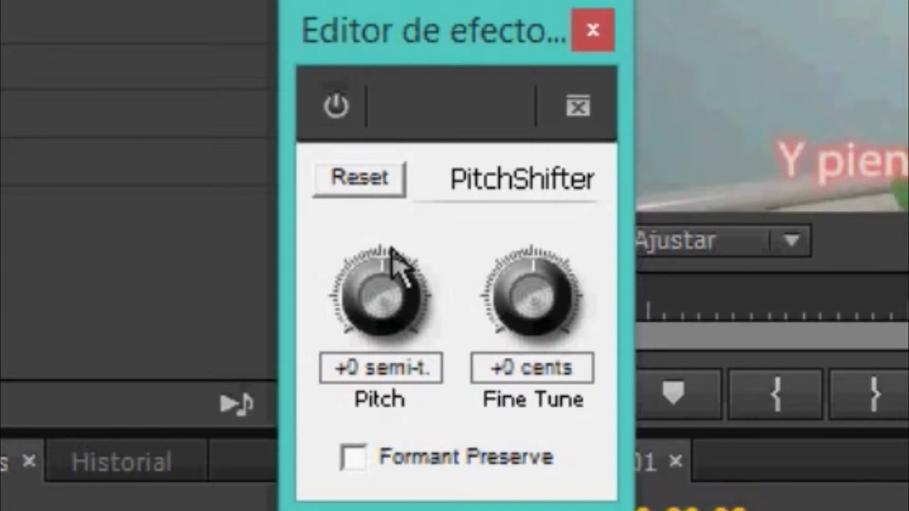
drag(391, 249, 408, 258)
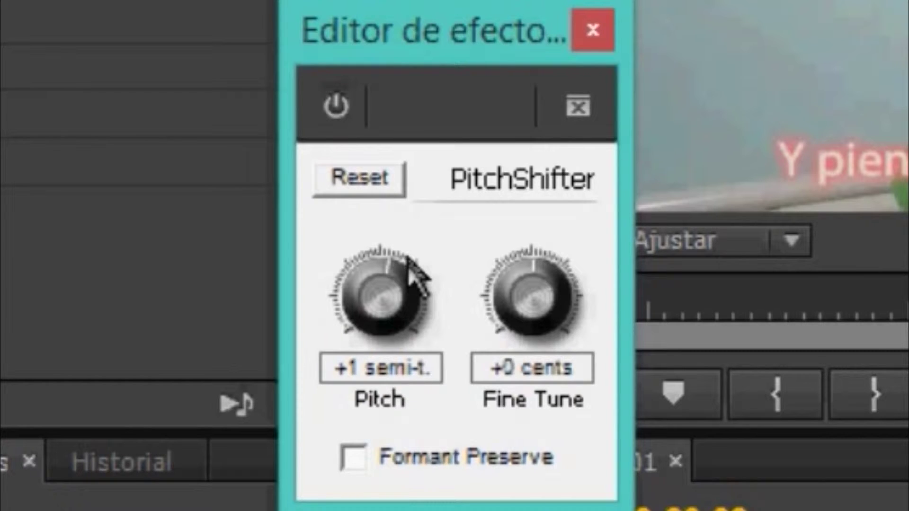
mouse_move(410, 259)
mouse_down()
mouse_move(426, 315)
mouse_move(459, 260)
mouse_move(471, 264)
mouse_up()
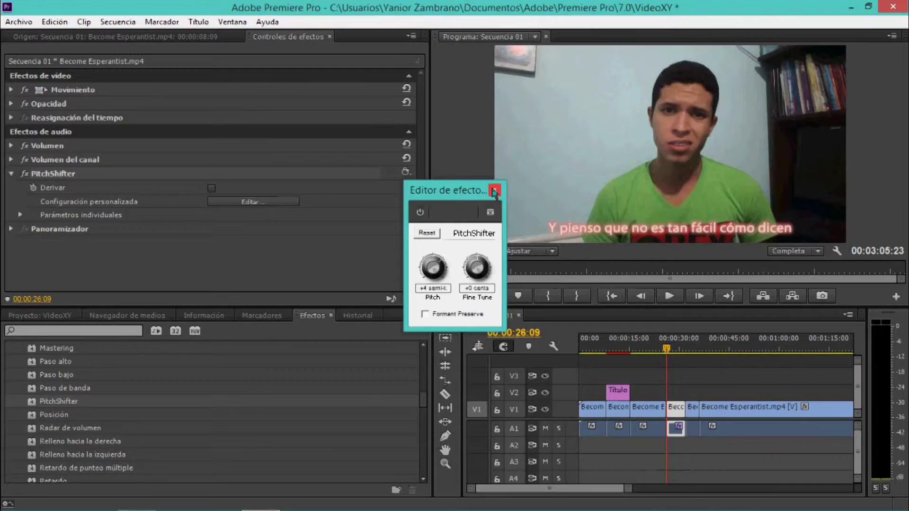
click(493, 190)
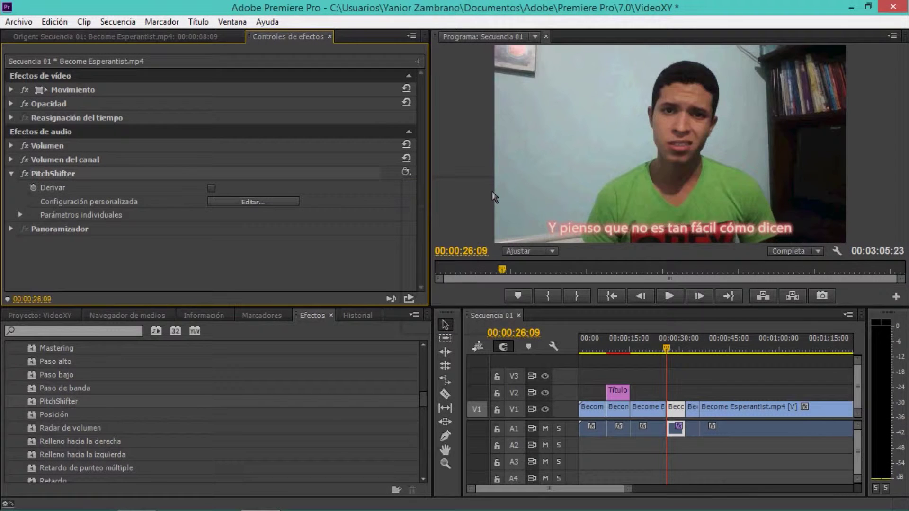
click(669, 296)
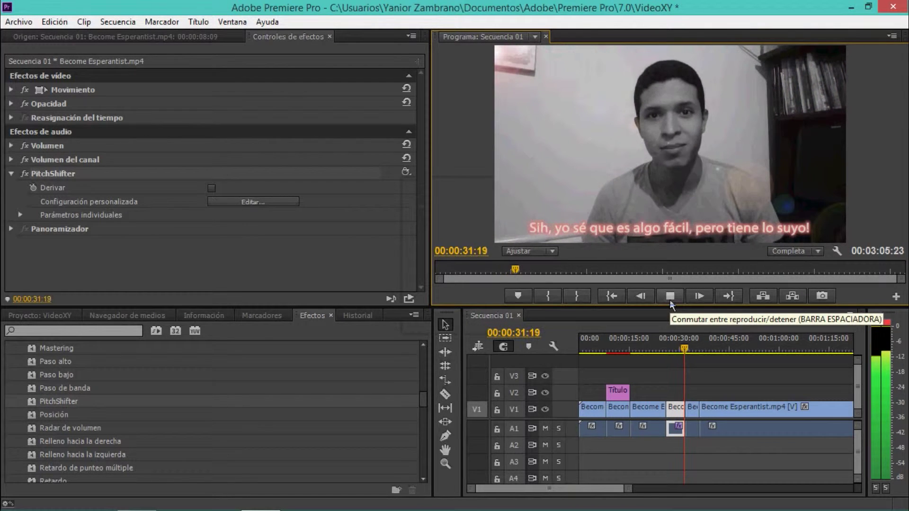
click(670, 300)
key(Up)
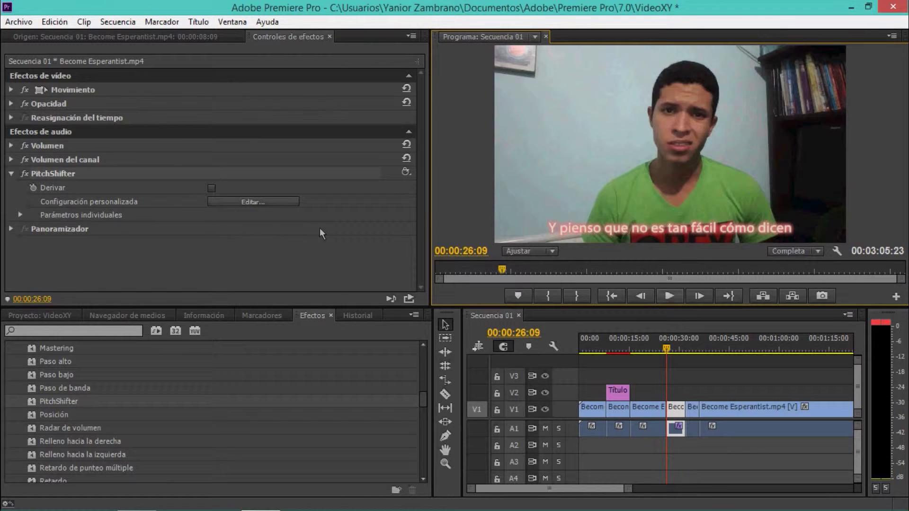
Set the PitchShifter Pitch knob to +11 semitones and close the editor.
click(273, 203)
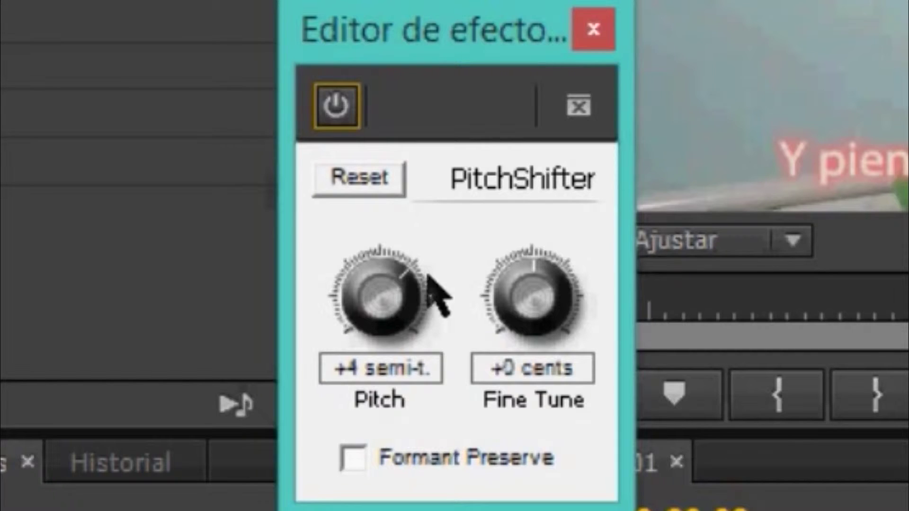
drag(428, 282, 441, 355)
drag(502, 345, 576, 298)
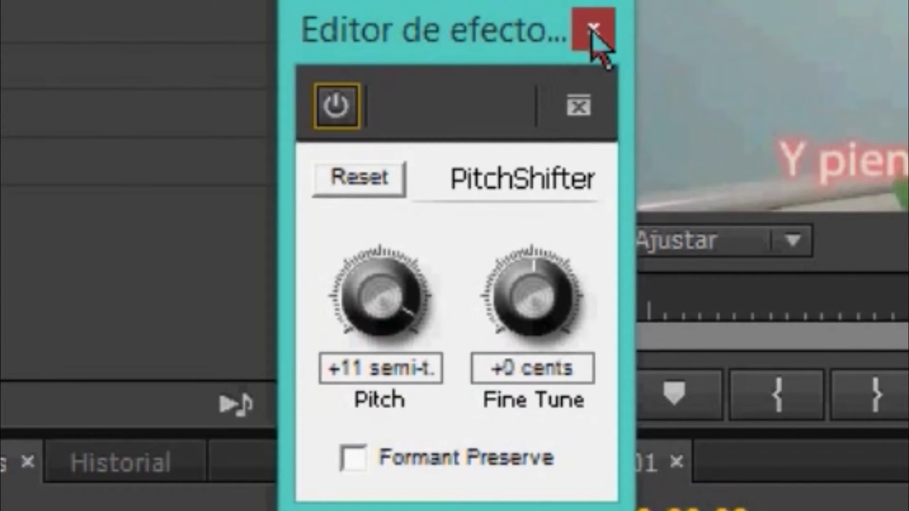
click(593, 29)
Play back the higher-pitched audio, then return the playhead to 00:00:26:09.
key(space)
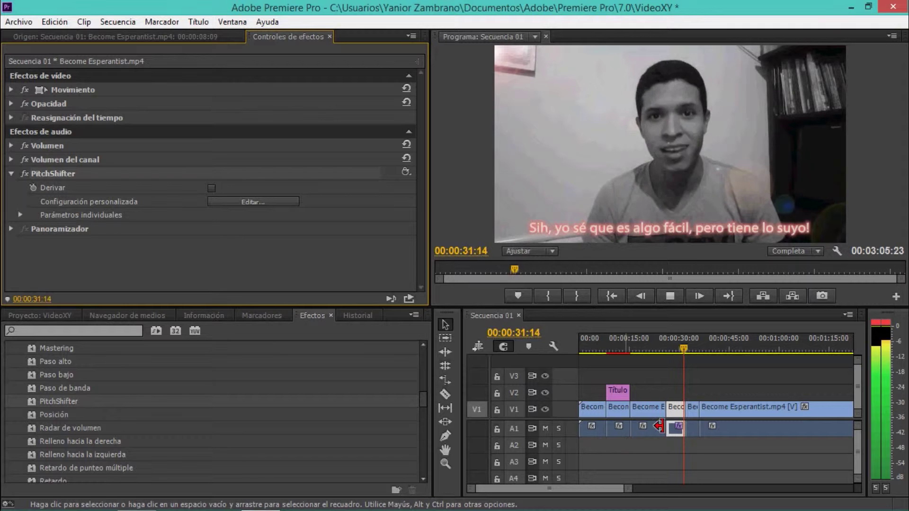
key(space)
key(Up)
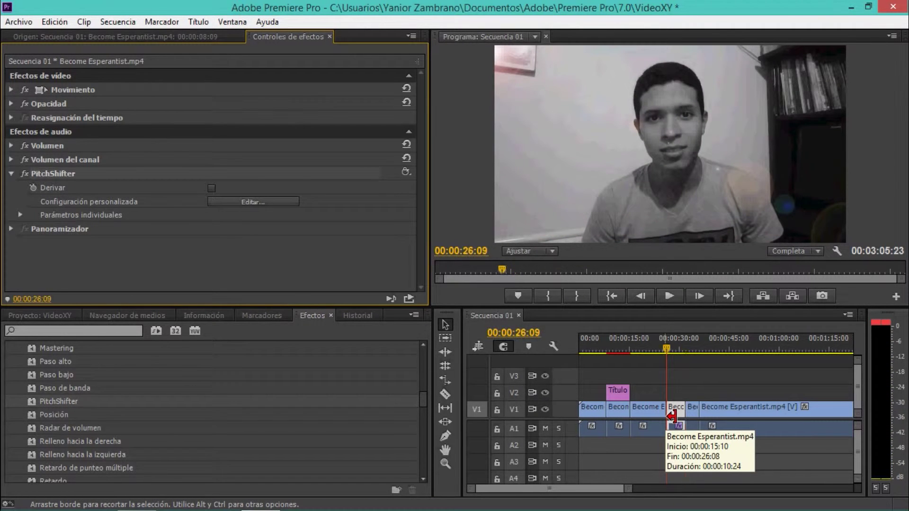
Reset the A1 clip's PitchShifter, disable Formant Preserve, set Pitch to -5 semitones, and play back.
click(673, 419)
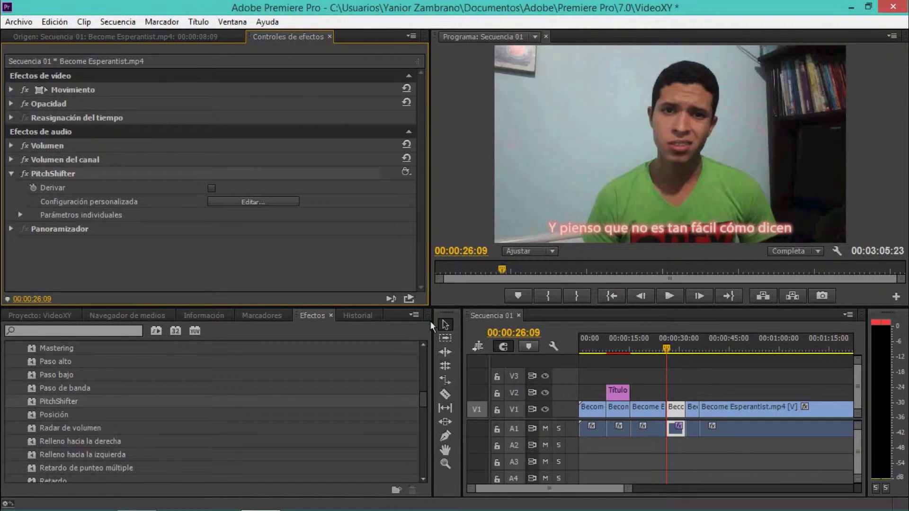
click(272, 202)
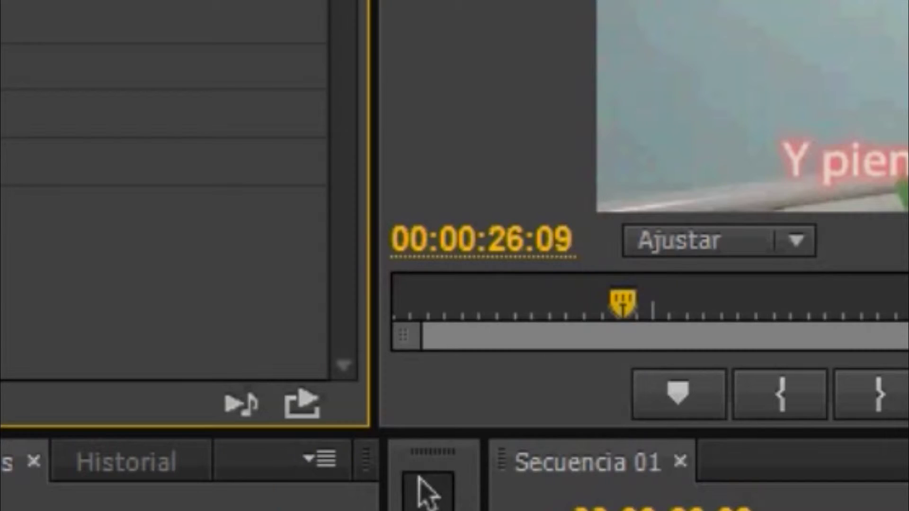
drag(420, 320, 378, 260)
click(390, 189)
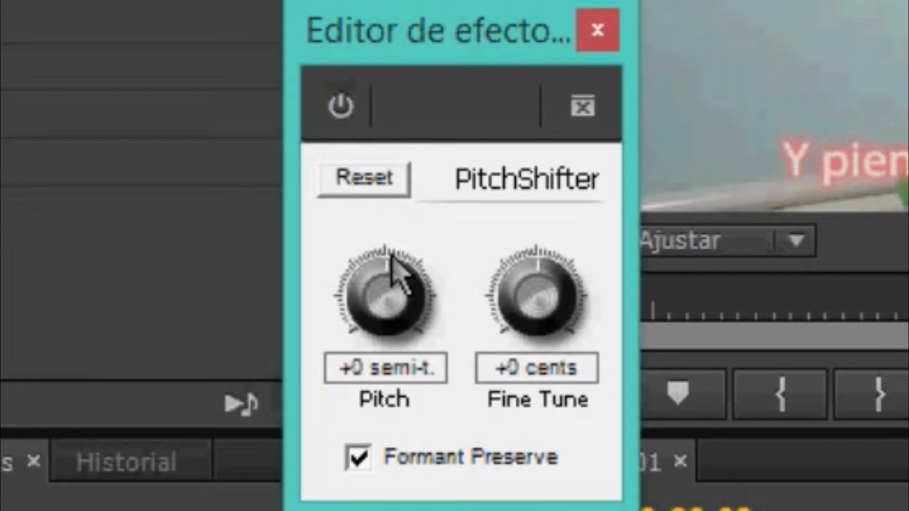
click(371, 464)
mouse_move(370, 269)
mouse_down()
mouse_move(359, 266)
mouse_move(345, 291)
mouse_move(327, 287)
mouse_move(324, 308)
mouse_up()
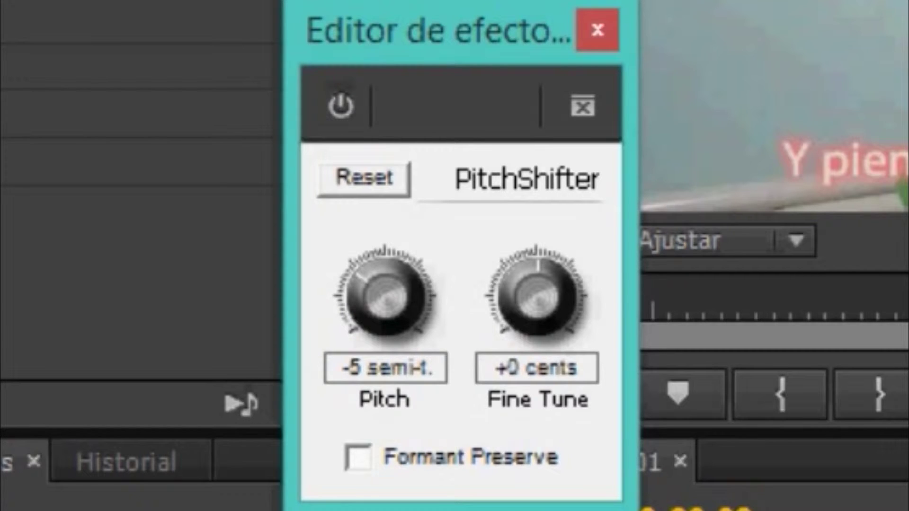
key(space)
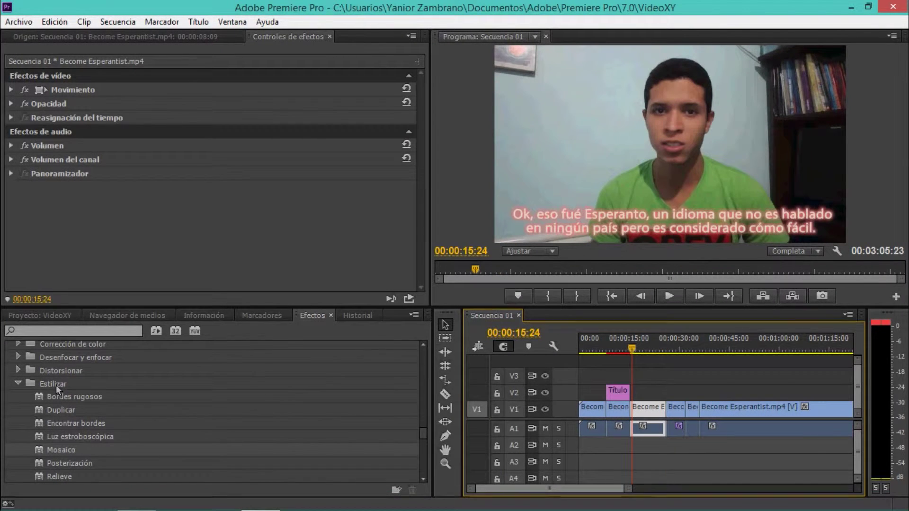
Move the 15:10 clip to V2, paste a copy into the V1 gap, and apply Mosaico to the V2 clip.
click(56, 385)
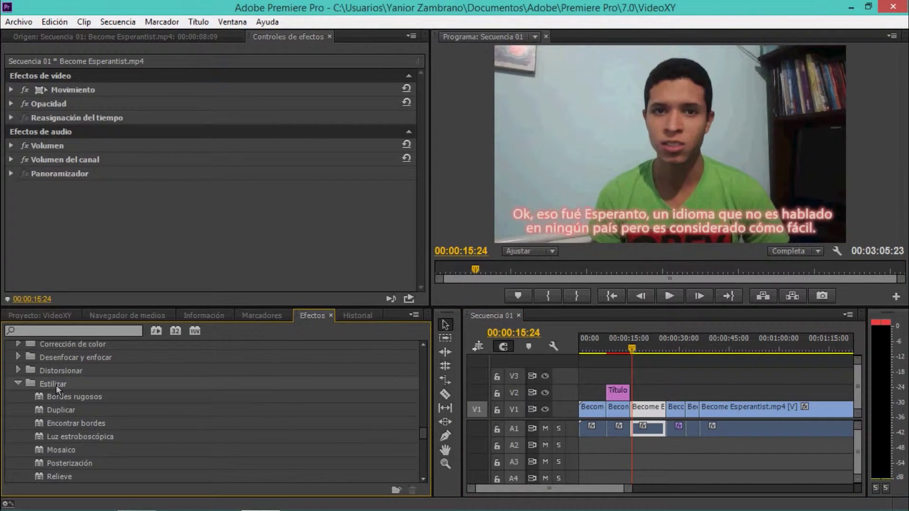
click(73, 452)
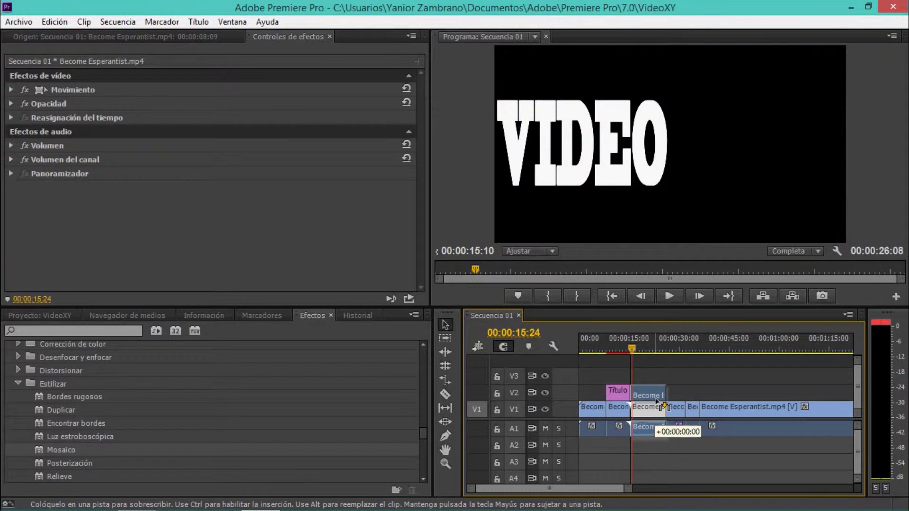
drag(647, 408, 655, 402)
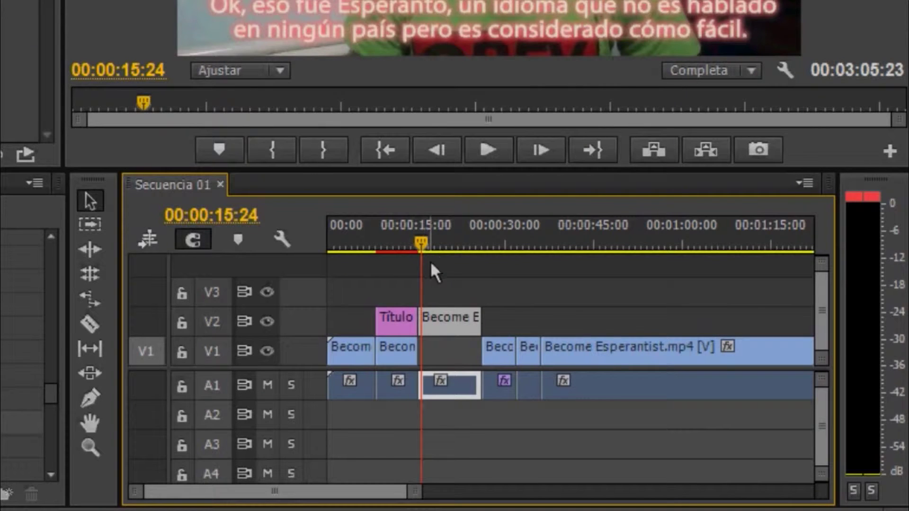
key(Up)
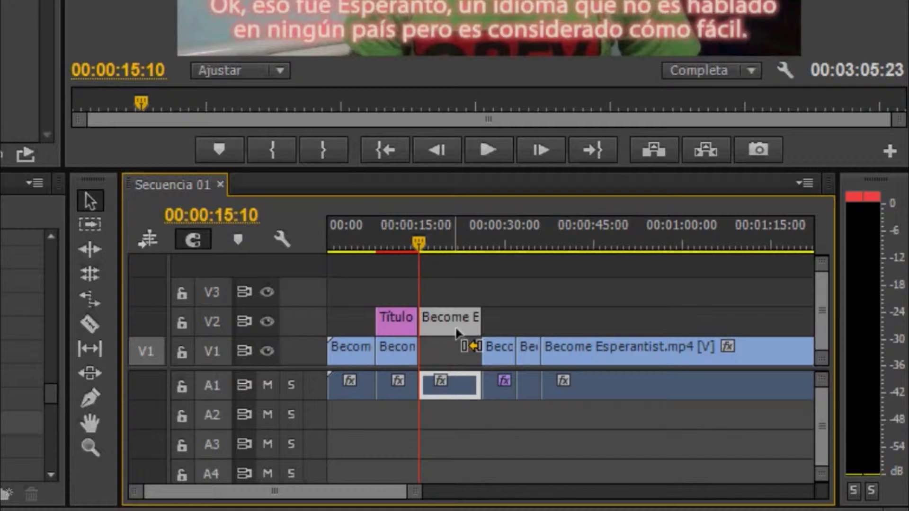
key(period)
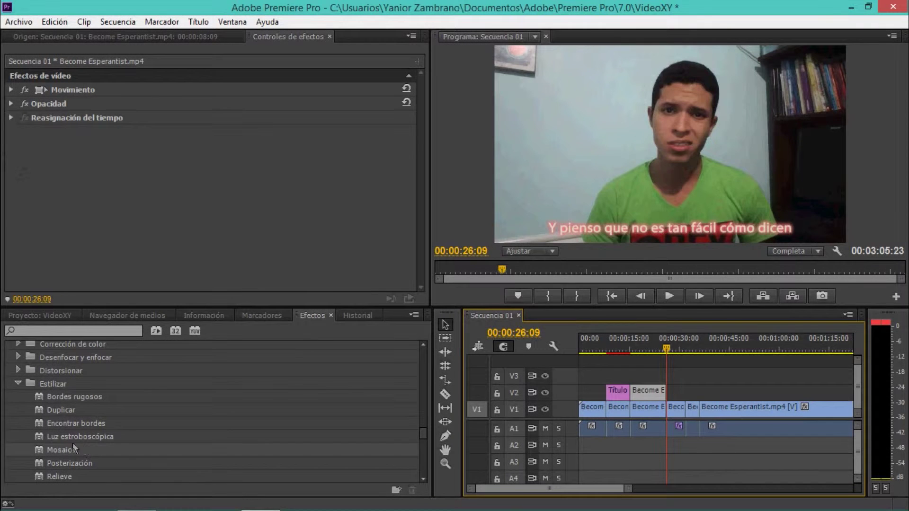
drag(73, 448, 653, 396)
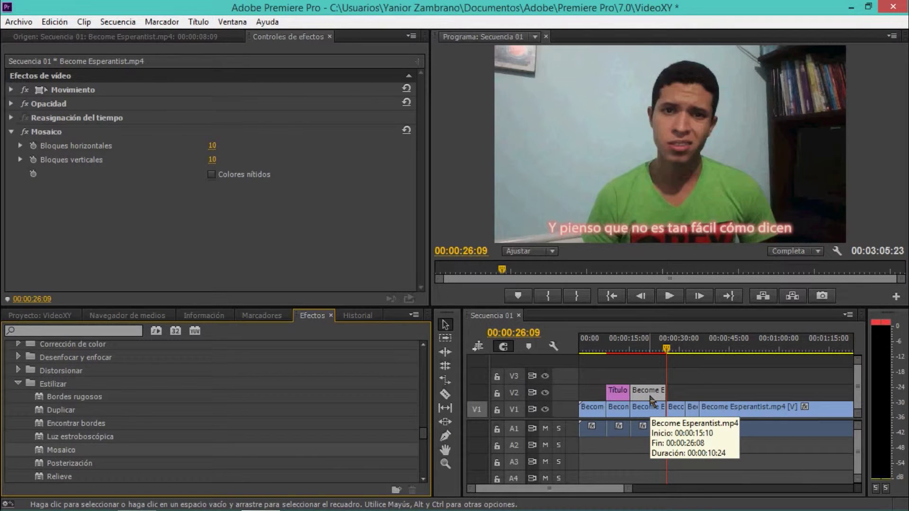
Apply the Recortar effect from Transformar to the pixelated clip on V2.
click(653, 400)
key(Up)
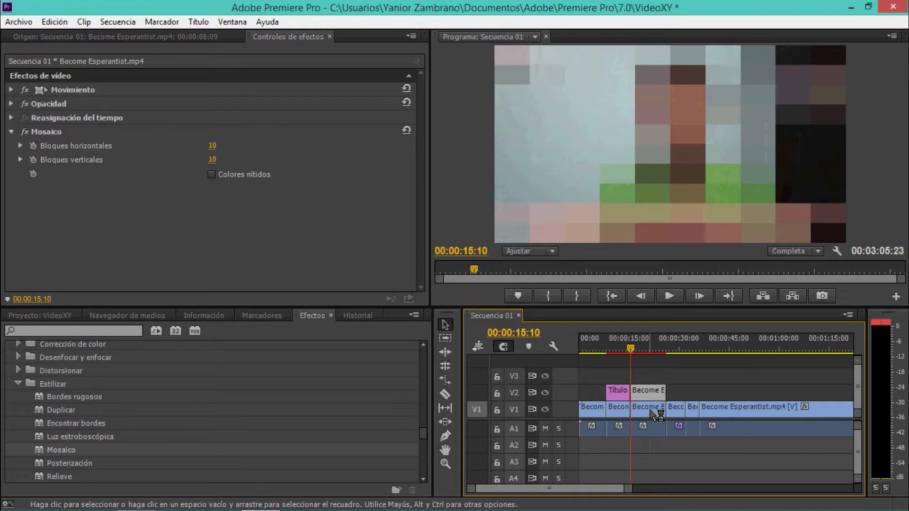
scroll(274, 451, down, 1)
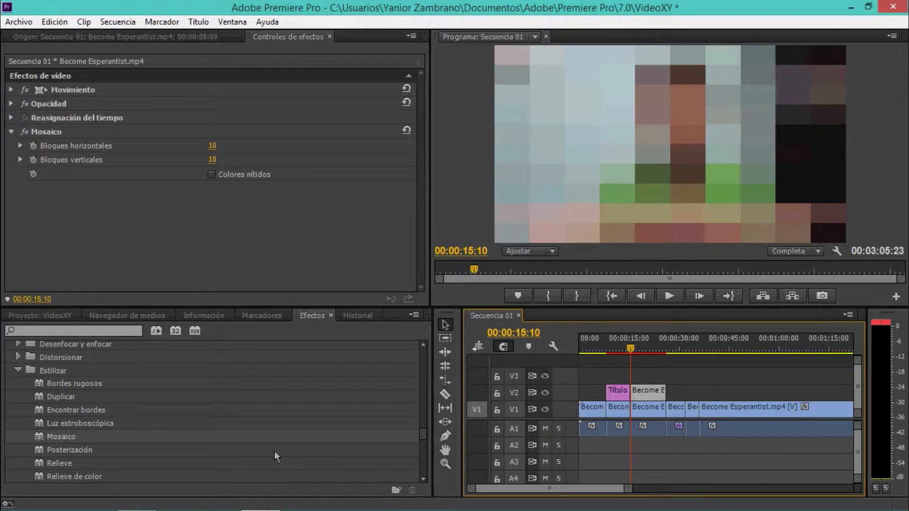
scroll(274, 451, down, 3)
scroll(275, 451, down, 3)
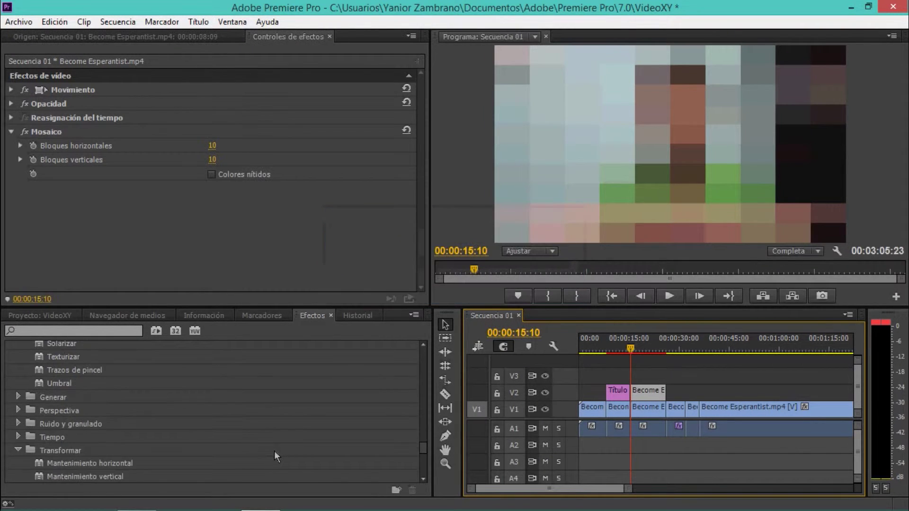
scroll(132, 434, down, 1)
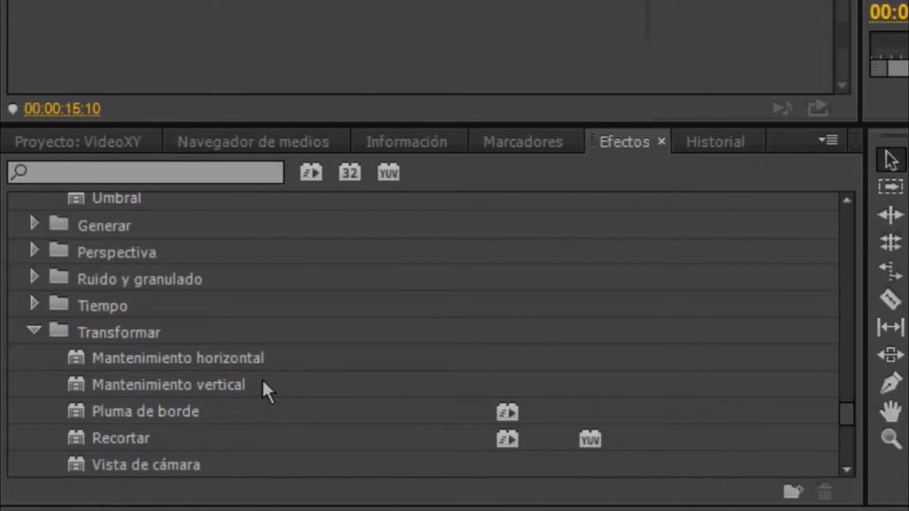
scroll(262, 380, down, 2)
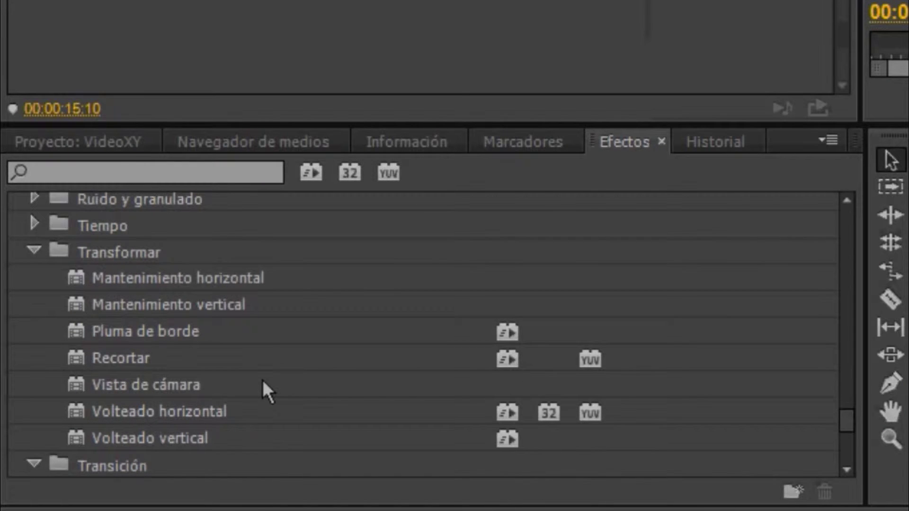
click(95, 240)
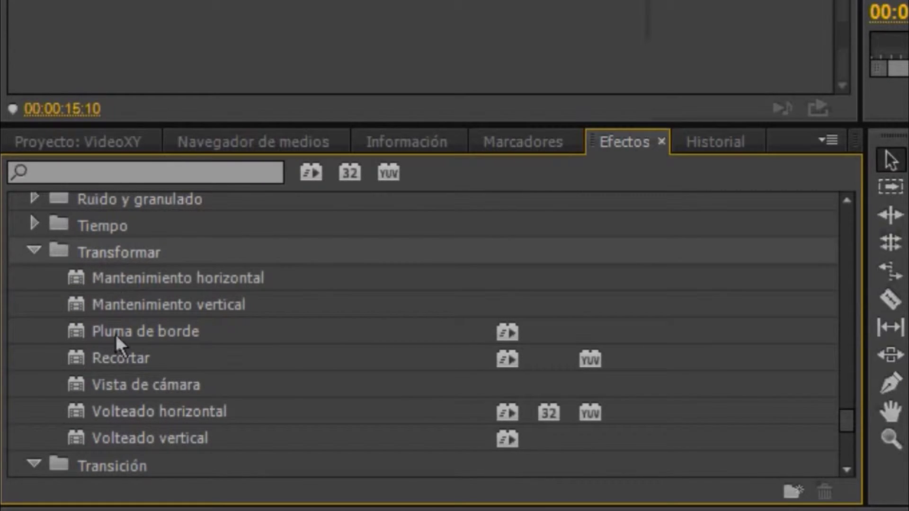
mouse_move(131, 359)
mouse_down()
mouse_move(630, 406)
mouse_move(652, 393)
mouse_up()
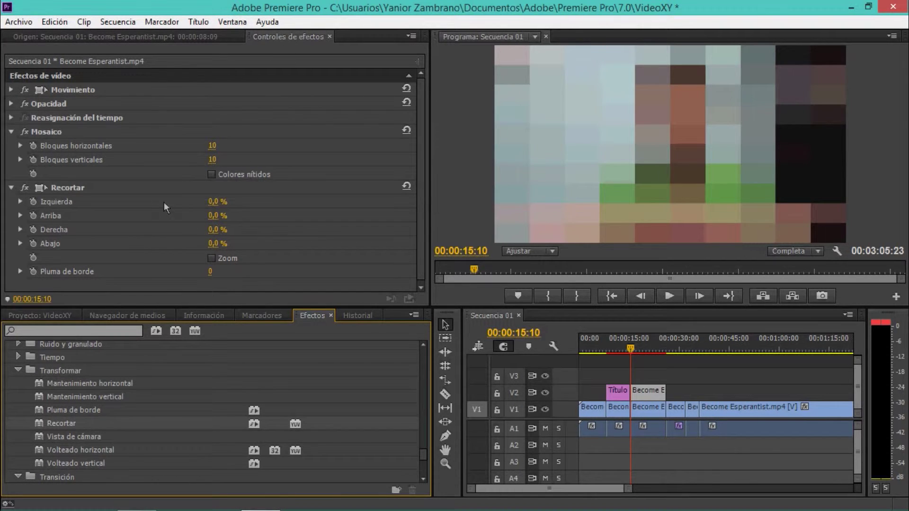
Set Recortar to Izquierda 39%, Arriba 4%, Derecha 34%, and Abajo 32%.
drag(211, 202, 229, 202)
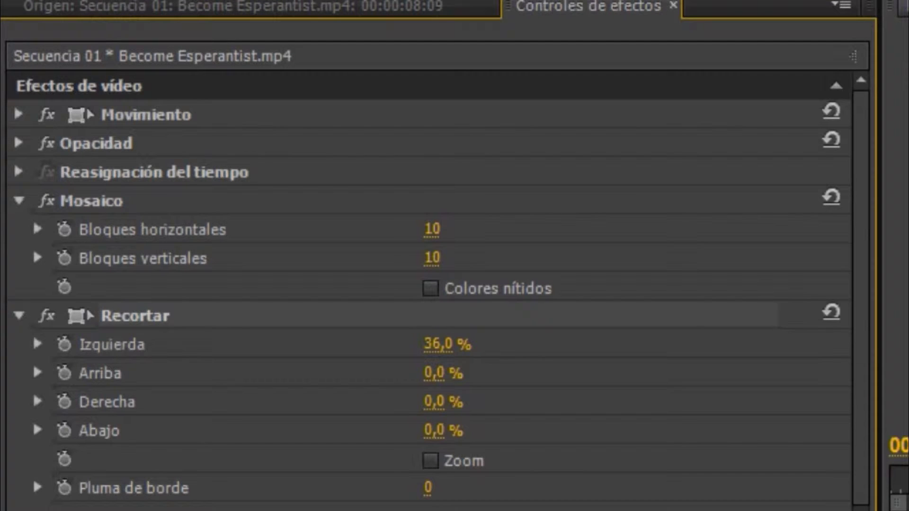
drag(431, 344, 441, 344)
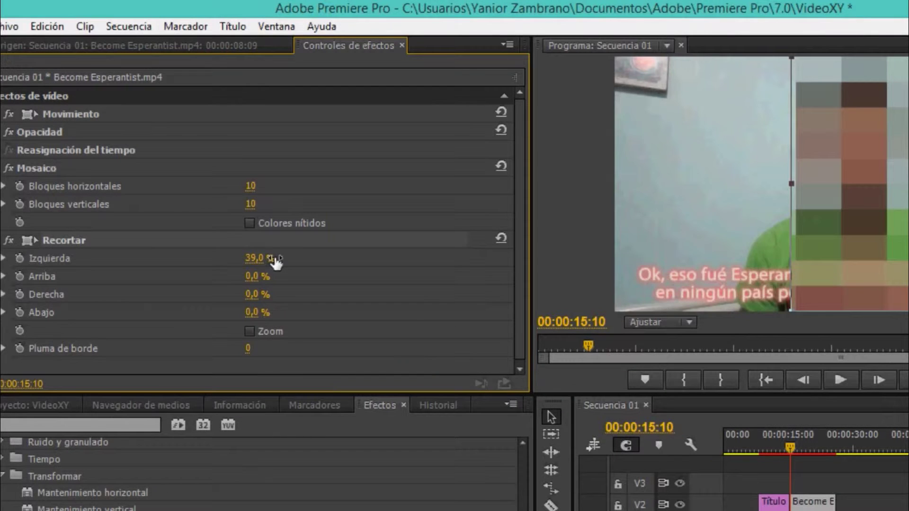
drag(272, 281, 262, 276)
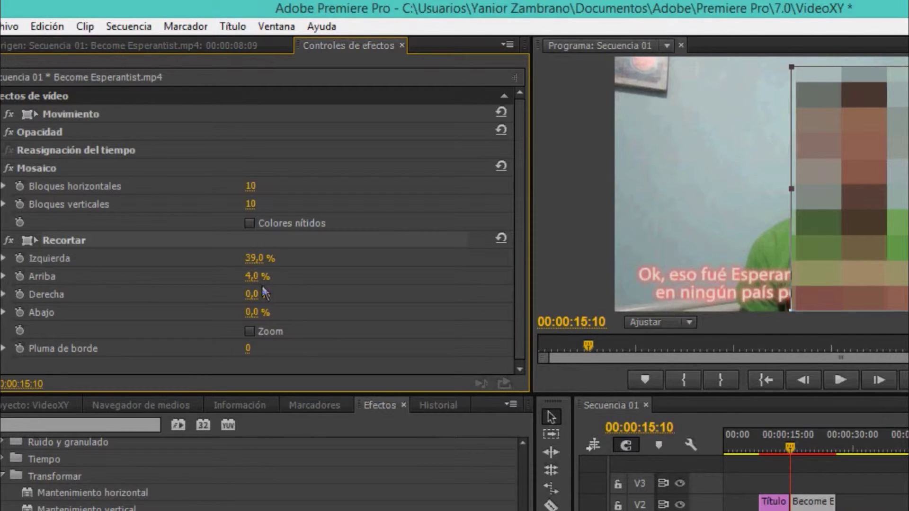
mouse_move(250, 294)
mouse_down()
mouse_move(277, 294)
mouse_move(290, 313)
mouse_move(274, 312)
mouse_up()
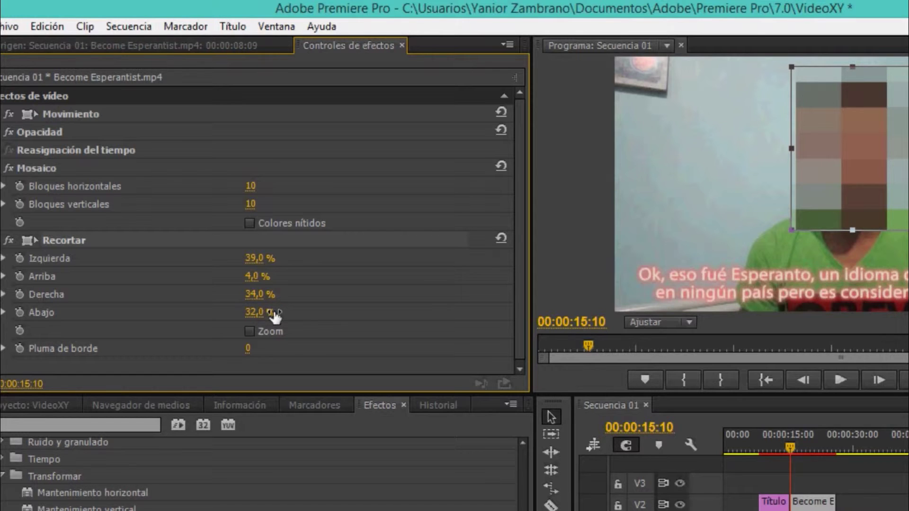
Set Mosaico horizontal and vertical blocks to 50 each.
click(261, 188)
text(50)
key(Return)
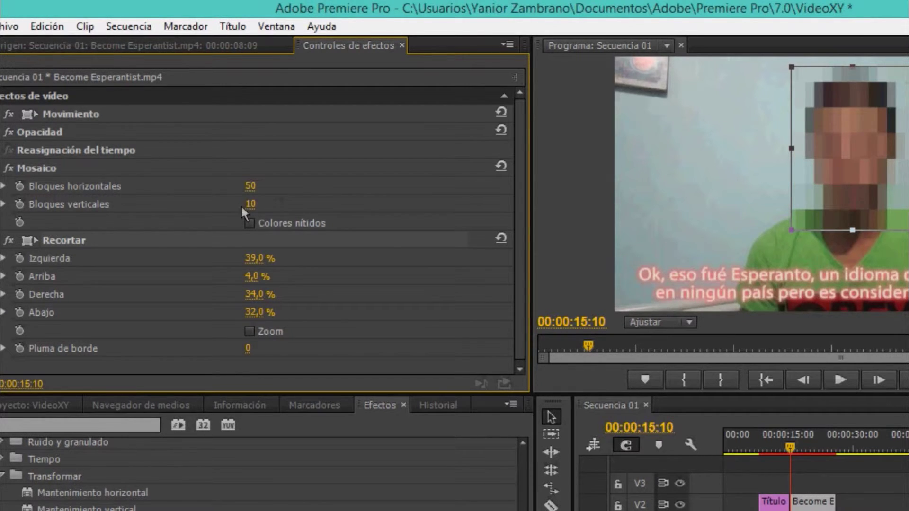
click(250, 204)
text(50)
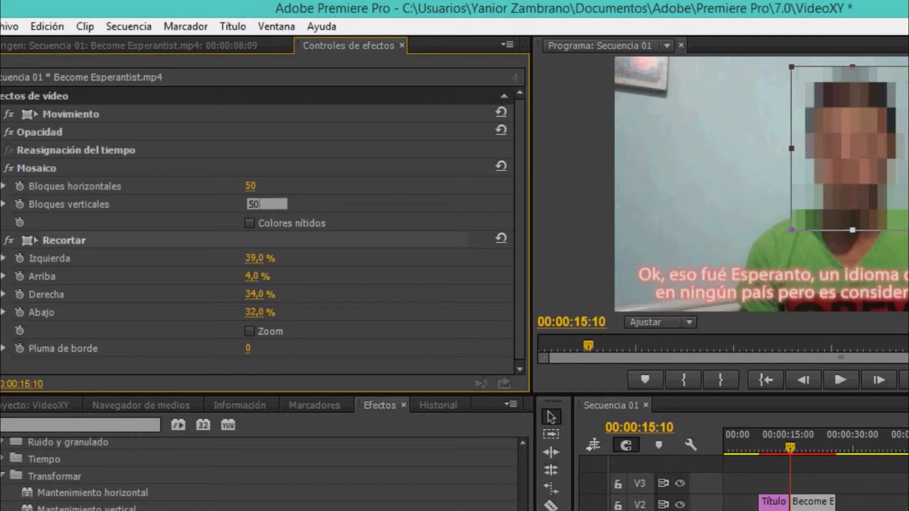
key(Return)
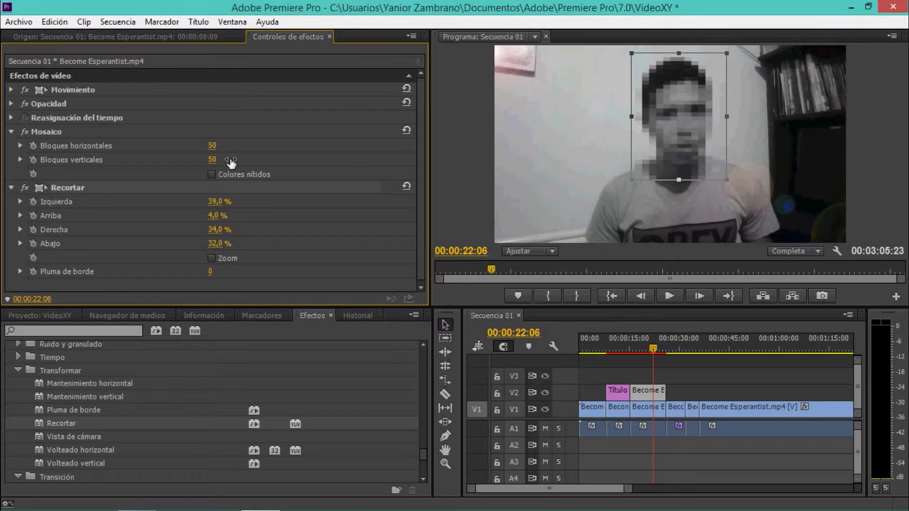
Save the project and expand the Lumetri Looks presets in the Effects panel.
key(ctrl+s)
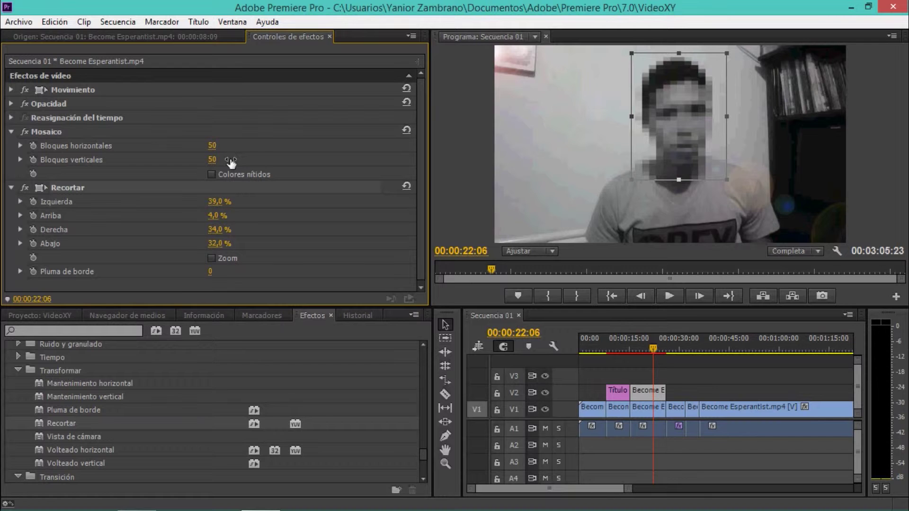
key(Up)
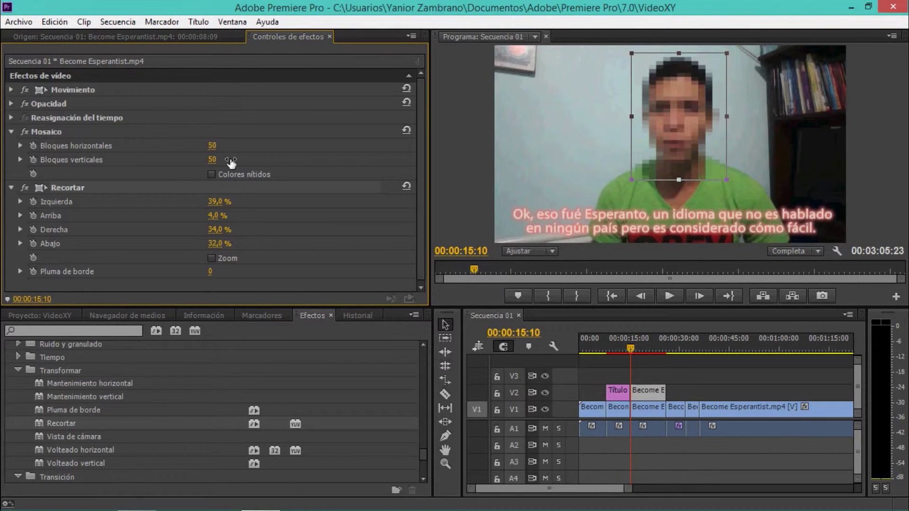
scroll(110, 404, down, 4)
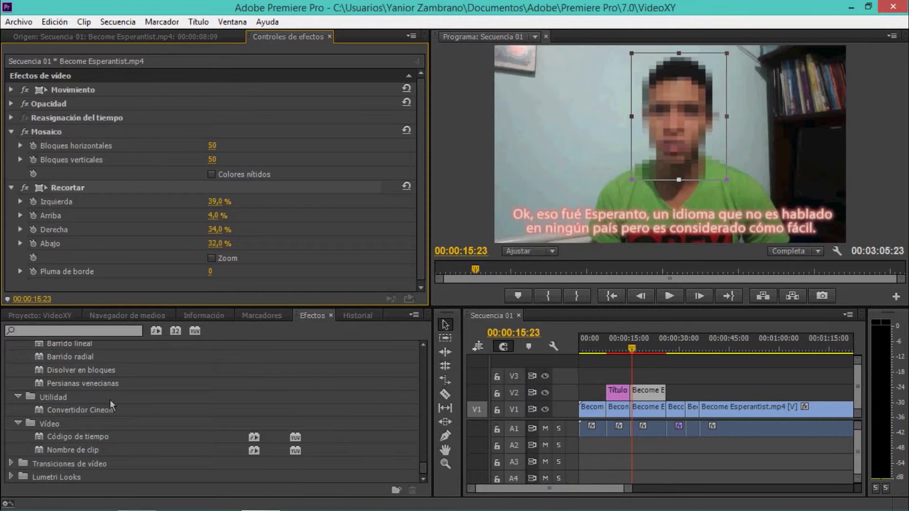
double_click(33, 478)
scroll(68, 438, down, 5)
Find and preview the Sueños 1 look in the Lumetri Looks presets.
scroll(69, 438, down, 1)
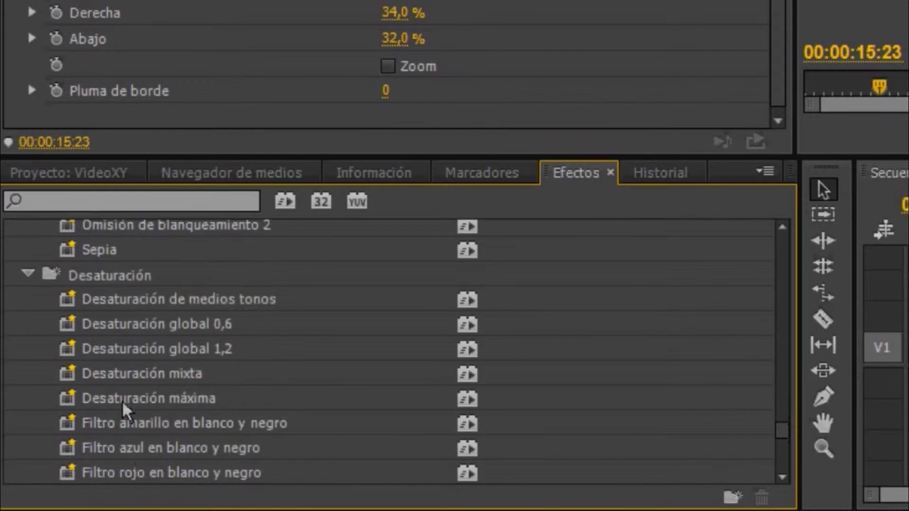
scroll(69, 438, down, 2)
scroll(122, 401, down, 2)
scroll(122, 400, down, 3)
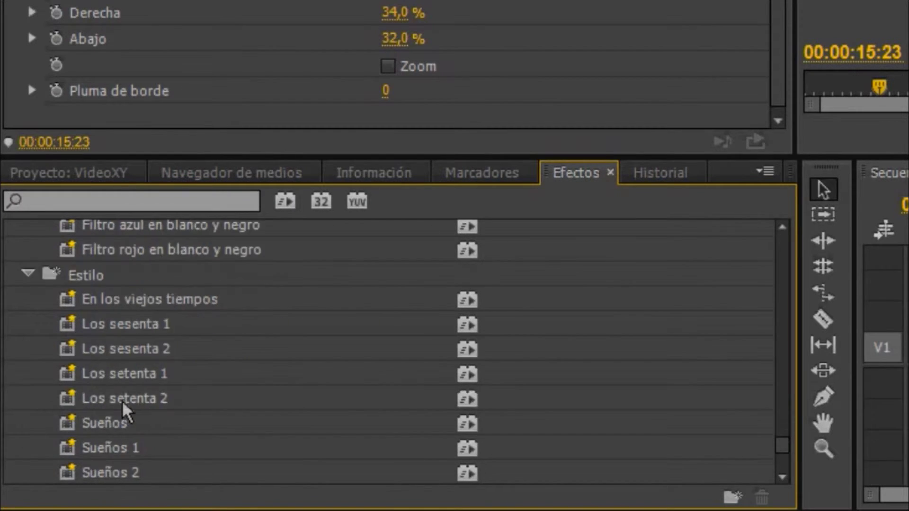
scroll(126, 402, down, 3)
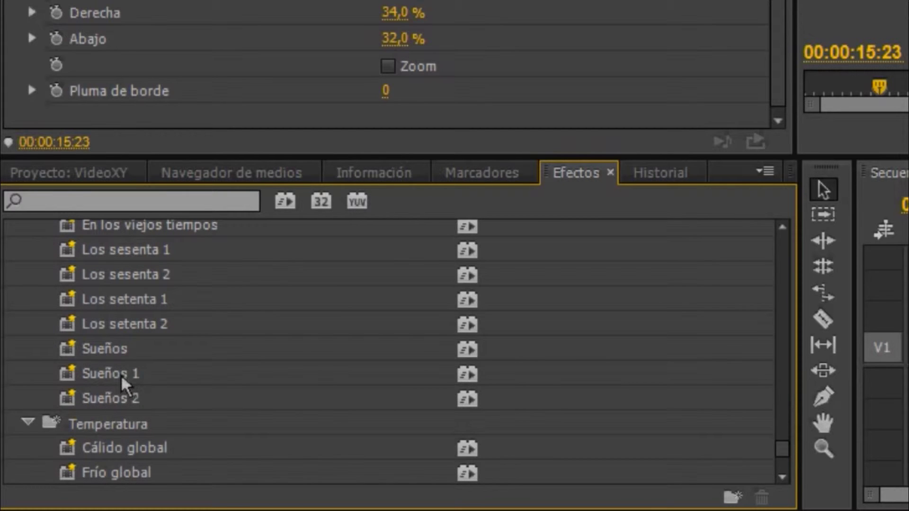
click(119, 374)
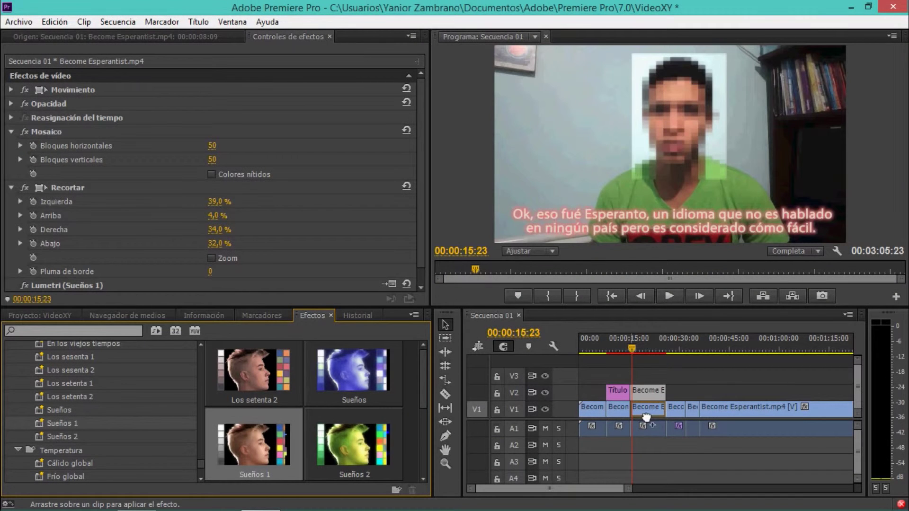
Apply the Sueños 1 Lumetri look to the V1 clip and view its effect settings.
drag(482, 372, 648, 415)
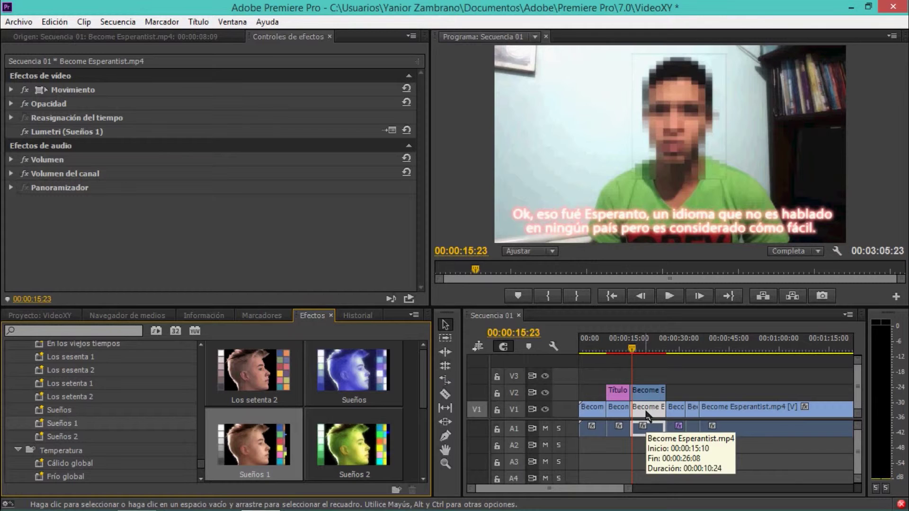
double_click(647, 416)
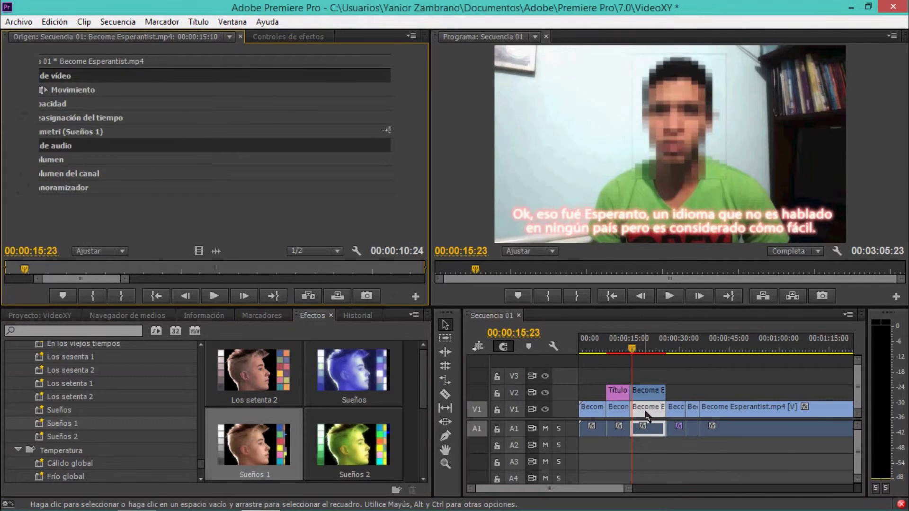
click(644, 415)
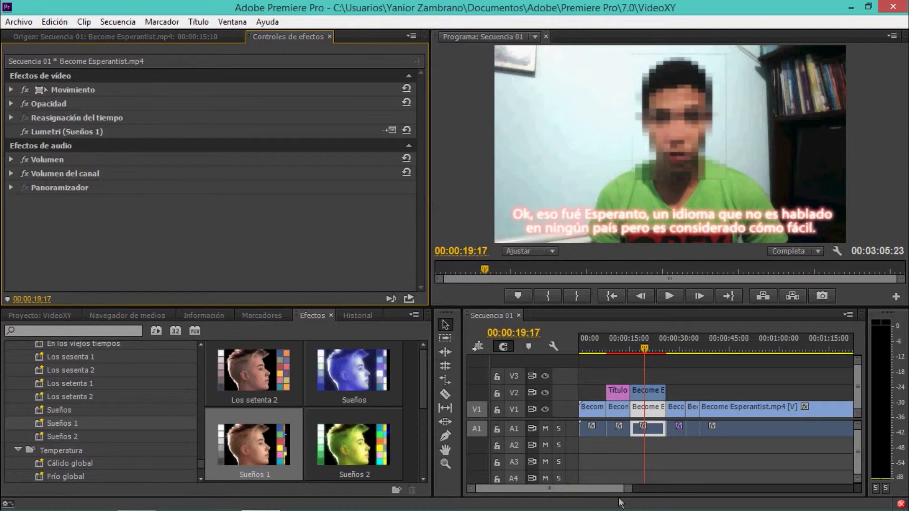
mouse_move(620, 510)
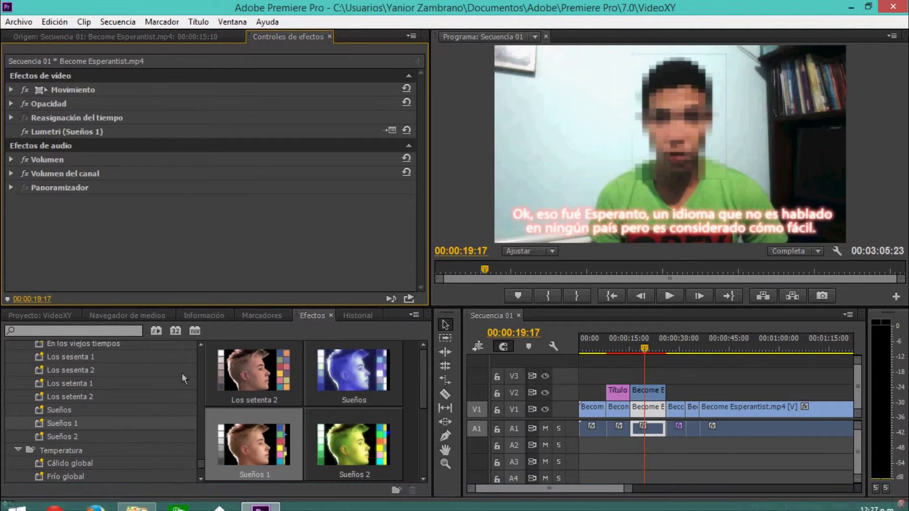
Apply the Estilizar > Duplicar effect to the V1 talking-head clip to tile it in a 2x2 grid.
scroll(180, 377, up, 2)
scroll(180, 376, up, 3)
scroll(180, 374, up, 3)
scroll(180, 374, up, 2)
scroll(180, 374, up, 2)
scroll(180, 375, up, 2)
scroll(346, 251, up, 3)
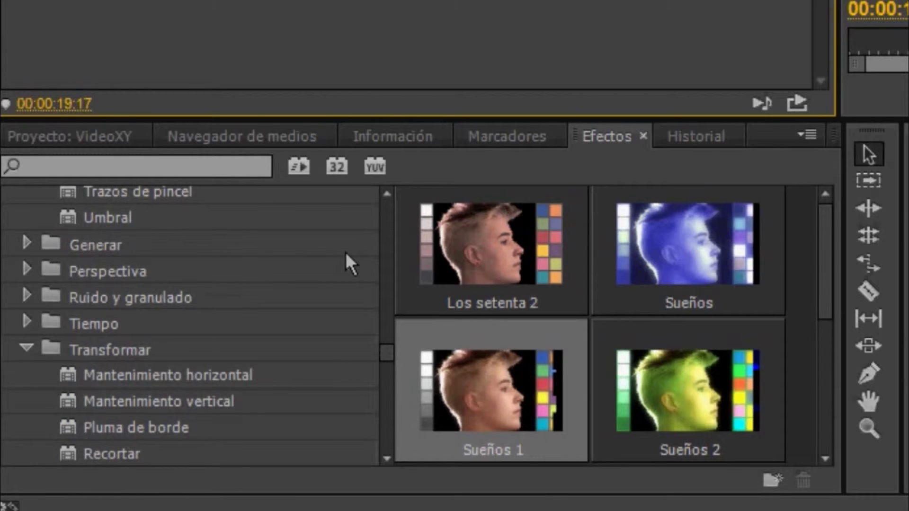
scroll(346, 252, up, 2)
scroll(344, 252, up, 1)
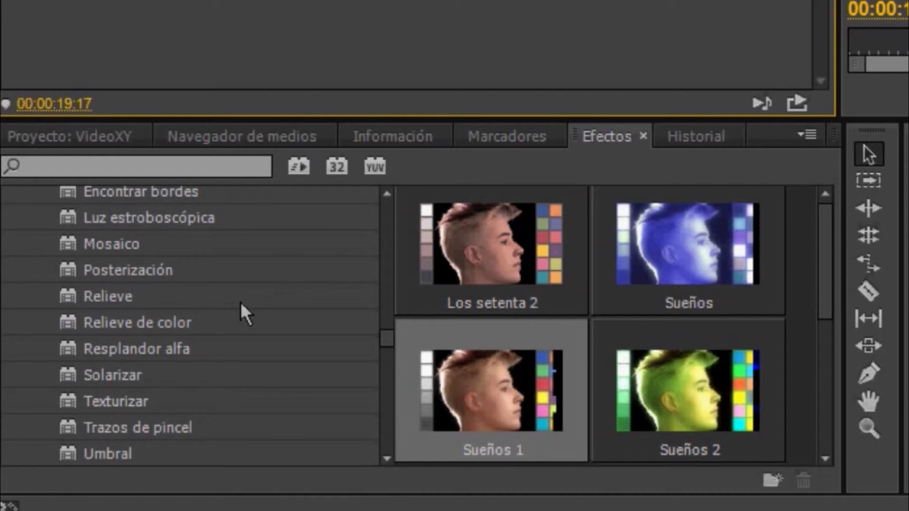
scroll(241, 303, up, 1)
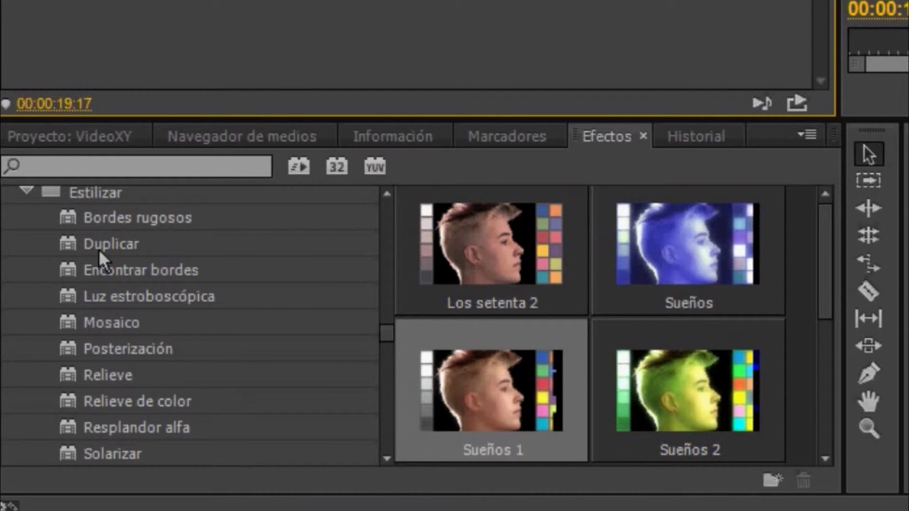
mouse_move(98, 249)
mouse_down()
mouse_move(645, 432)
mouse_move(643, 416)
mouse_up()
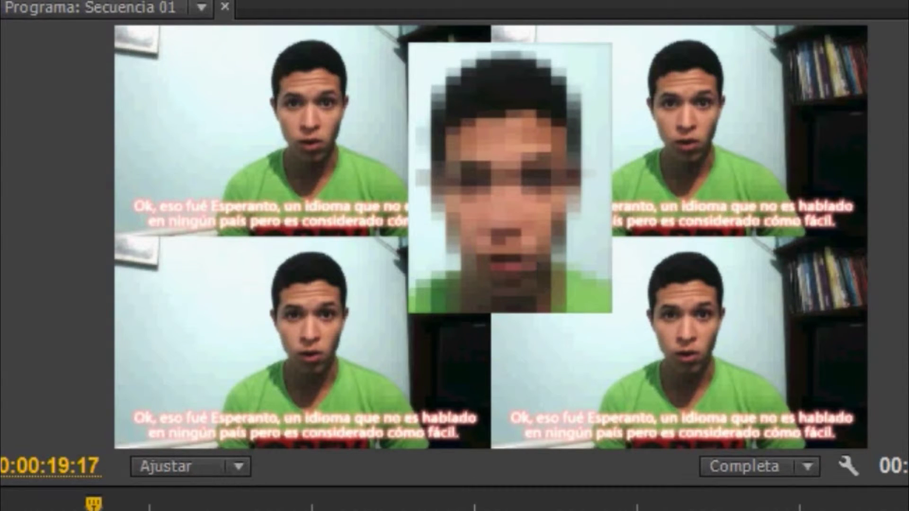
click(522, 273)
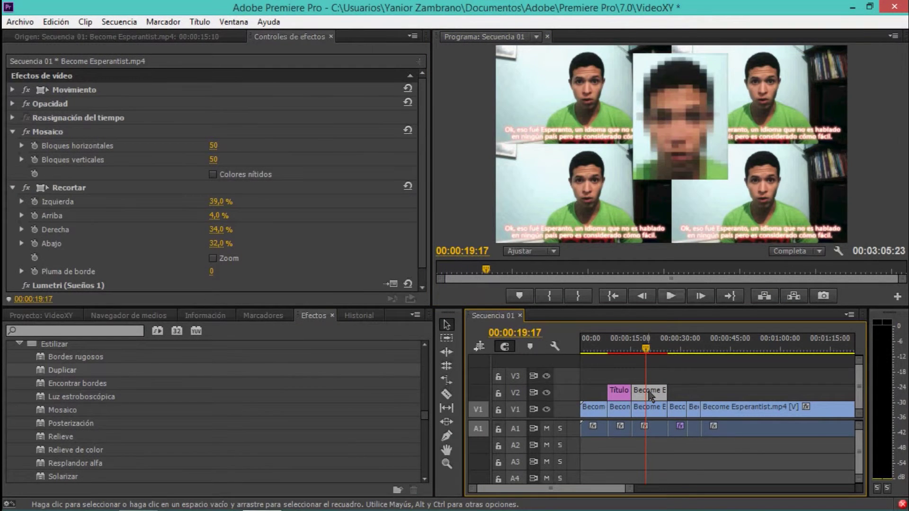
key(Delete)
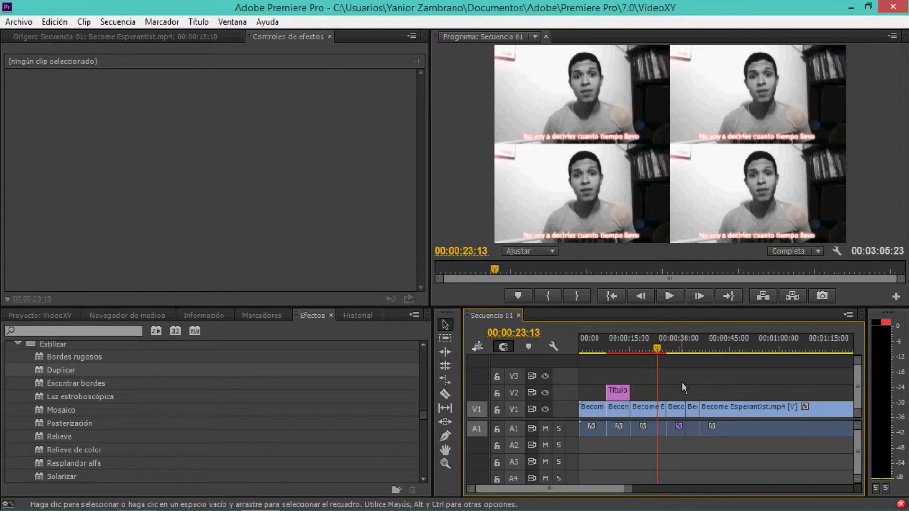
click(706, 351)
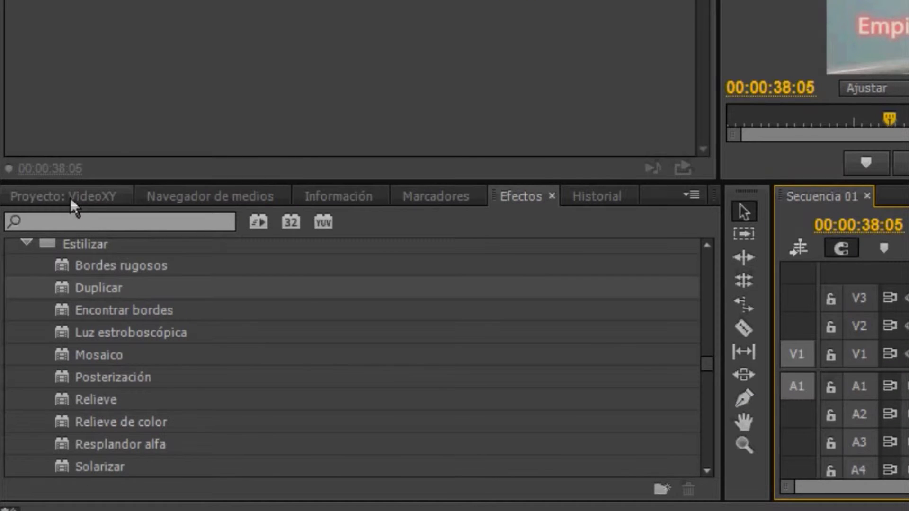
Create a new title, Título 02, from the Project panel with default settings.
click(71, 197)
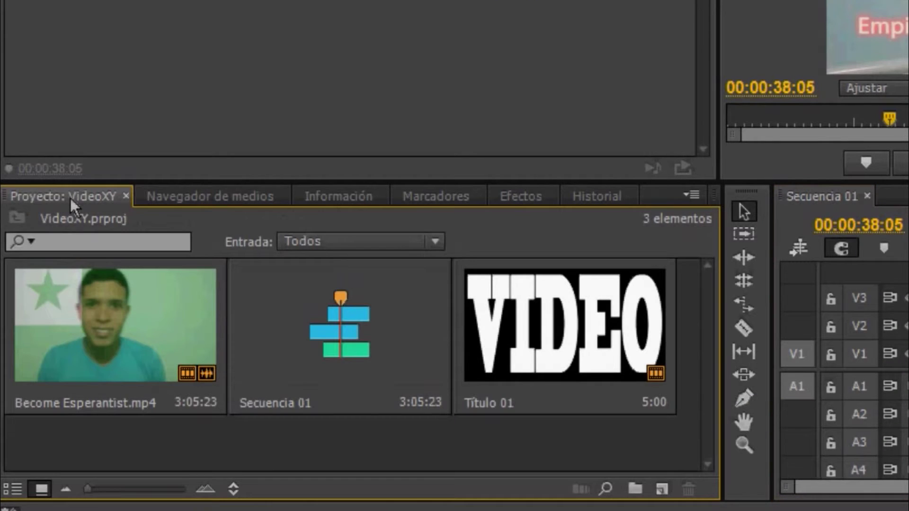
click(662, 489)
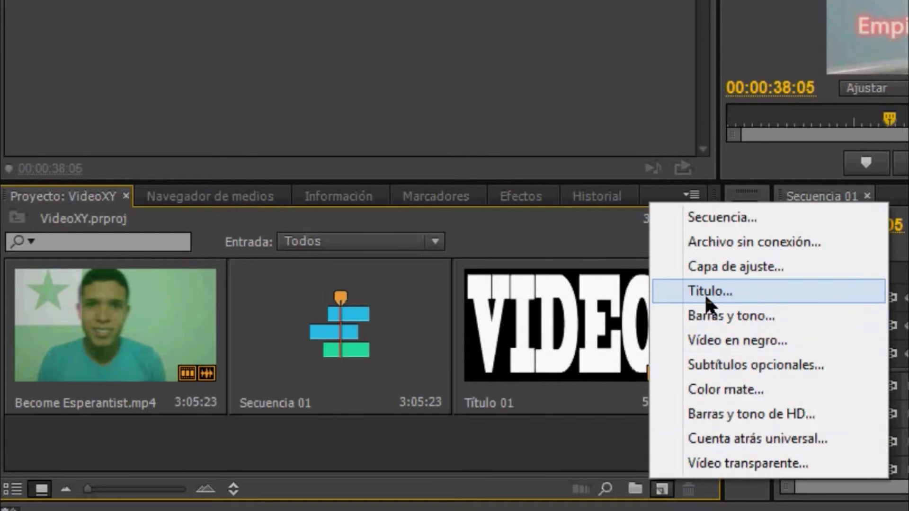
click(705, 292)
click(549, 455)
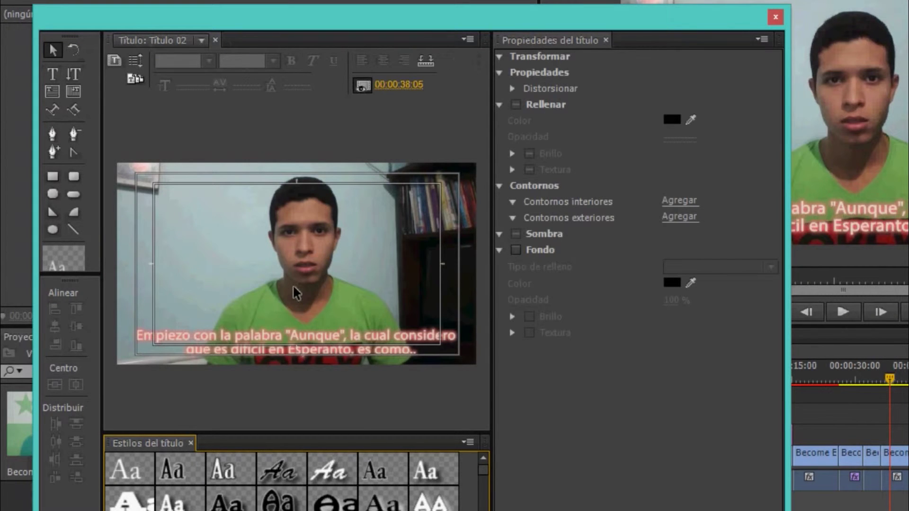
Type 'La era de la computacion' on the title canvas.
click(296, 293)
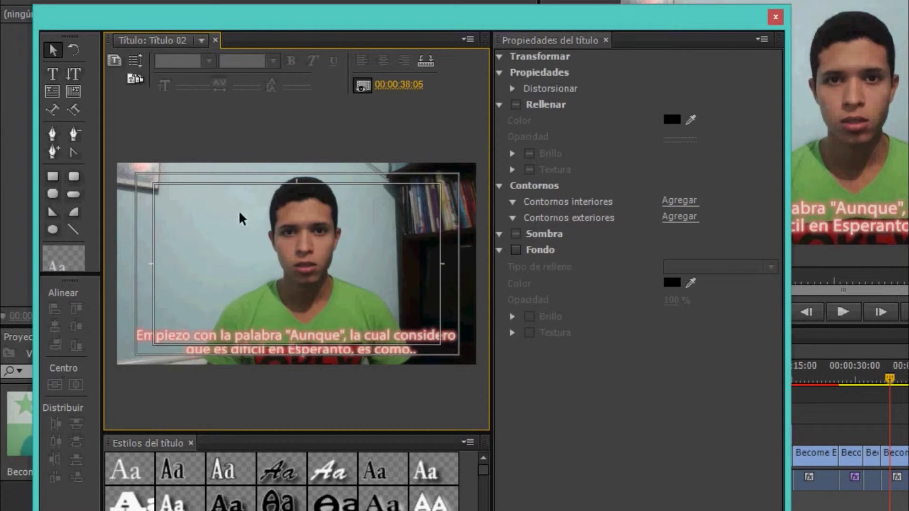
click(54, 75)
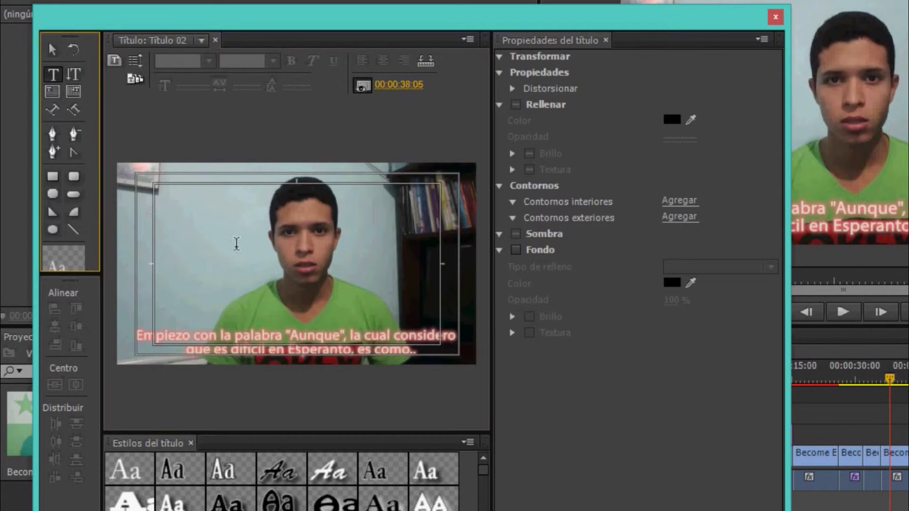
click(236, 243)
text(La era de la computacion)
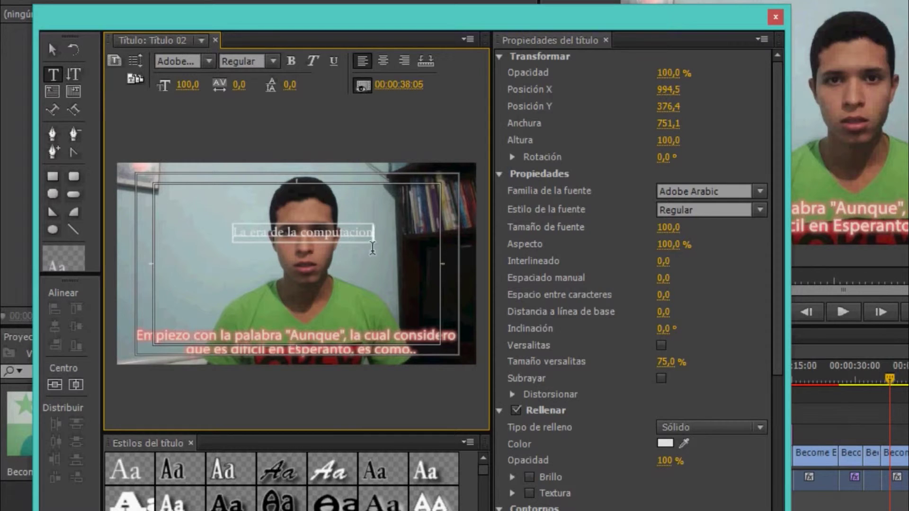
Enlarge and widen the title text and move it down just above the subtitles.
click(53, 49)
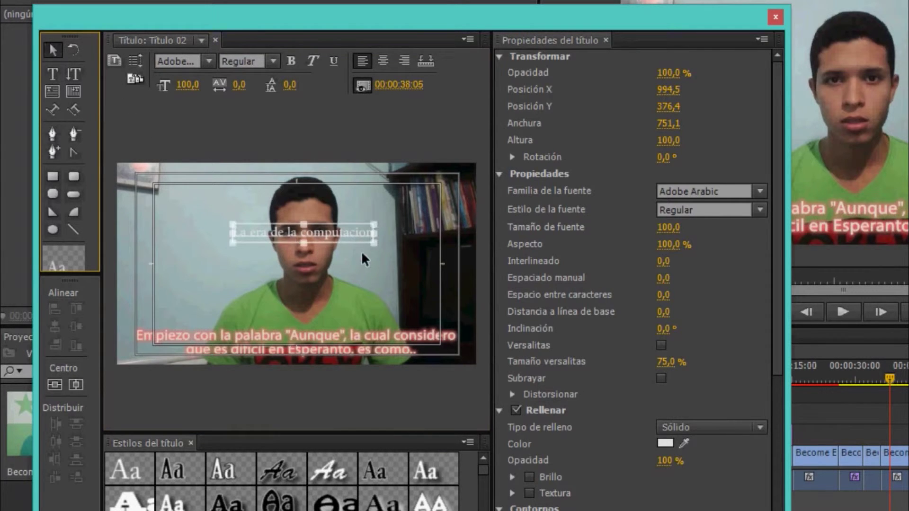
mouse_move(374, 244)
mouse_down()
mouse_move(444, 304)
mouse_move(443, 286)
mouse_up()
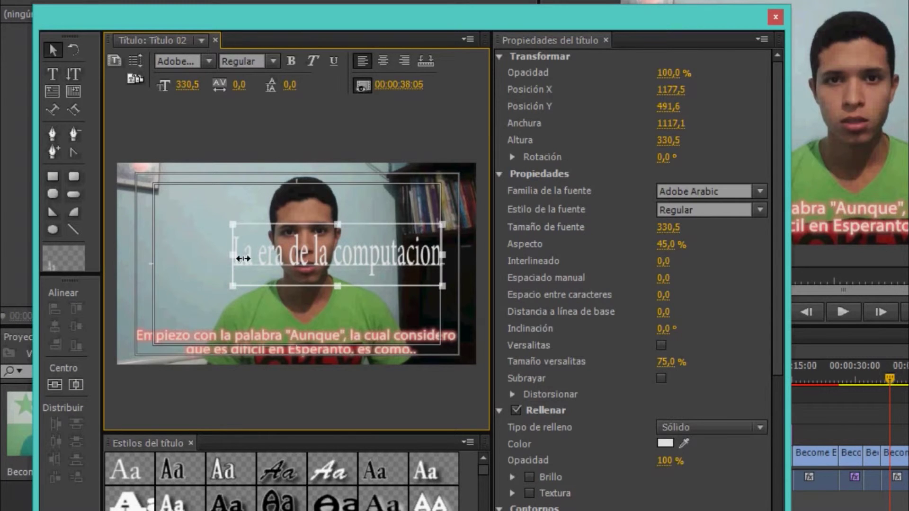
drag(238, 263, 177, 286)
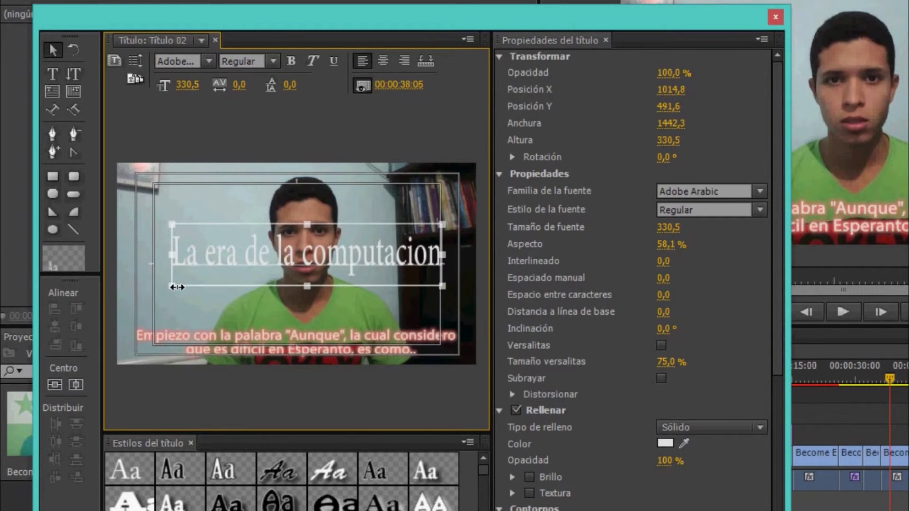
drag(284, 295, 285, 308)
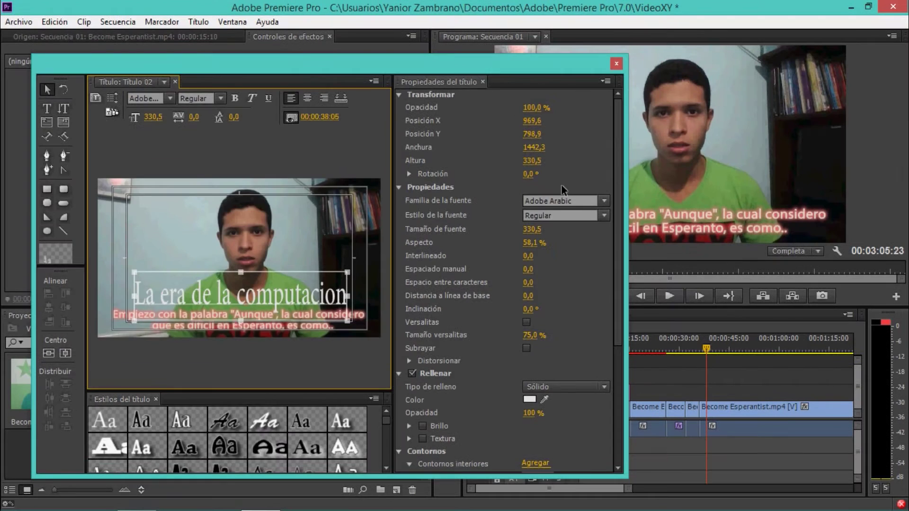
Place Título 02 on V2 at the playhead (00:00:38:05) and preview it.
key(ctrl+w)
mouse_move(392, 379)
mouse_down()
mouse_move(727, 381)
mouse_move(720, 401)
mouse_up()
key(space)
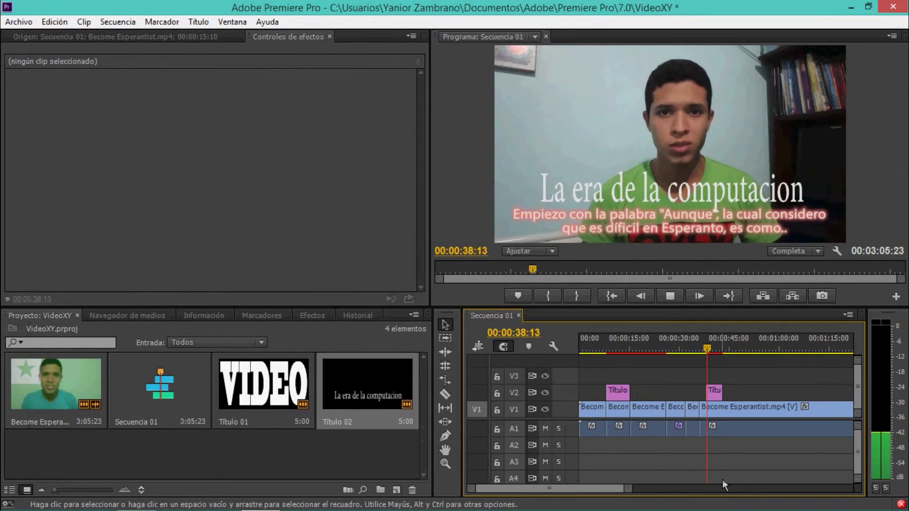
Save the project and start a new Arrastre predeterminado (default crawl) title.
key(ctrl+s)
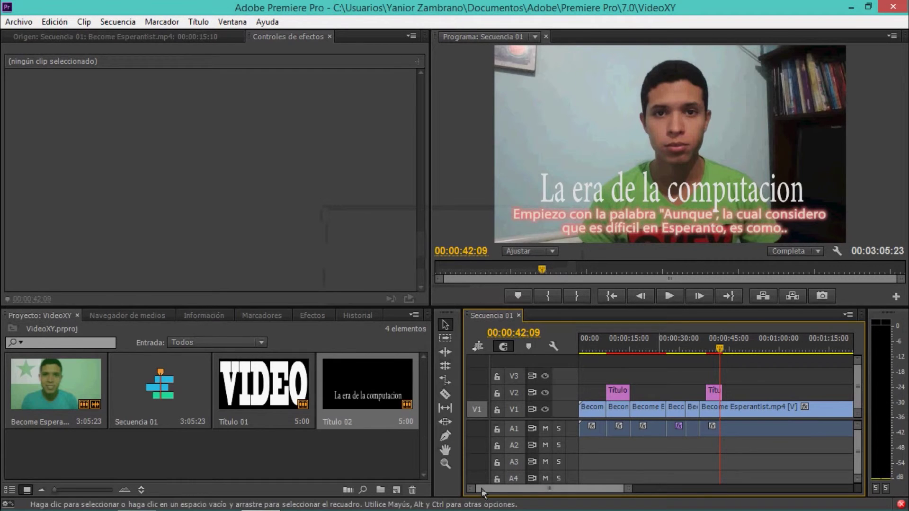
click(273, 448)
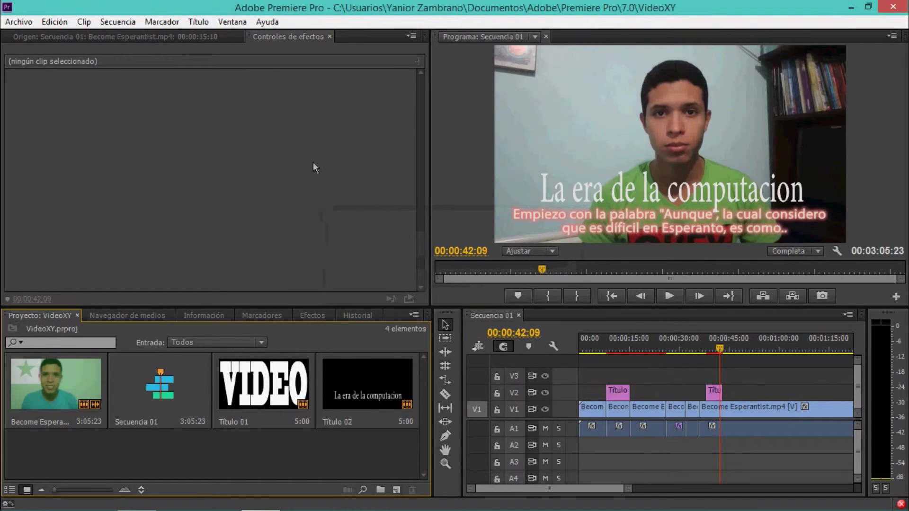
click(198, 22)
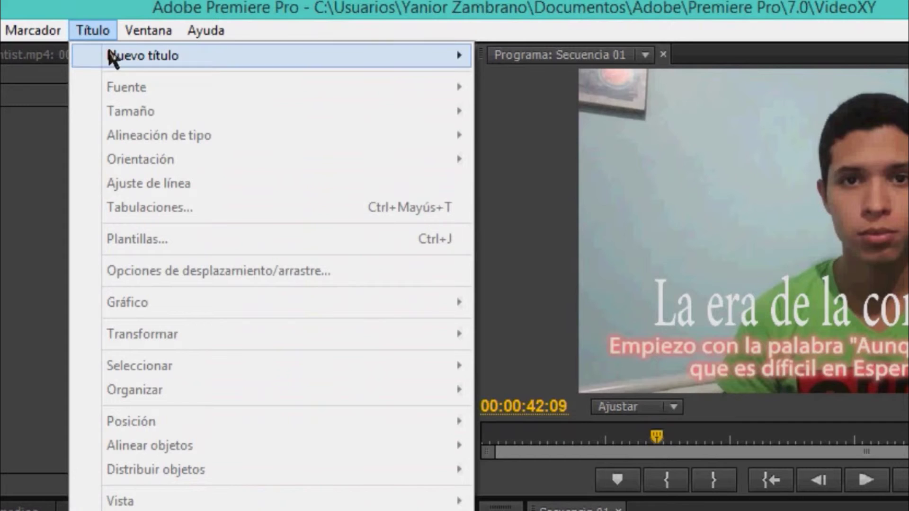
mouse_move(256, 38)
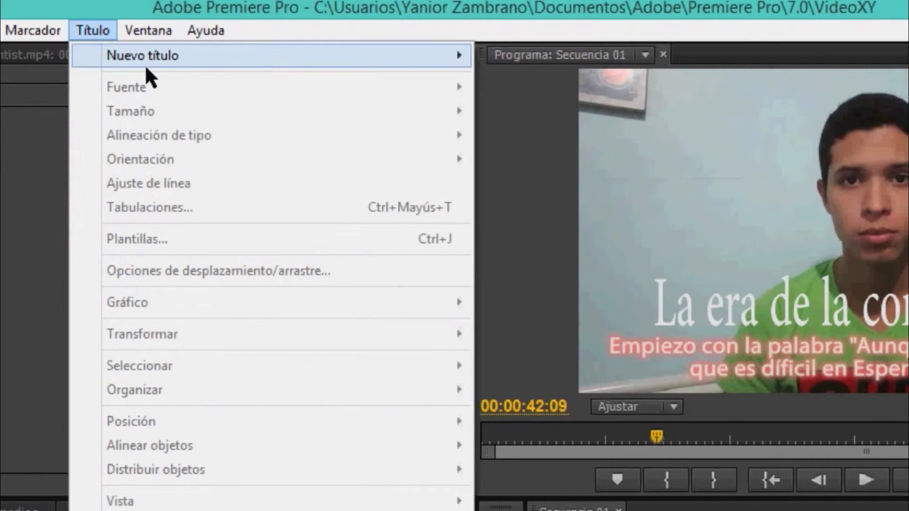
mouse_move(365, 65)
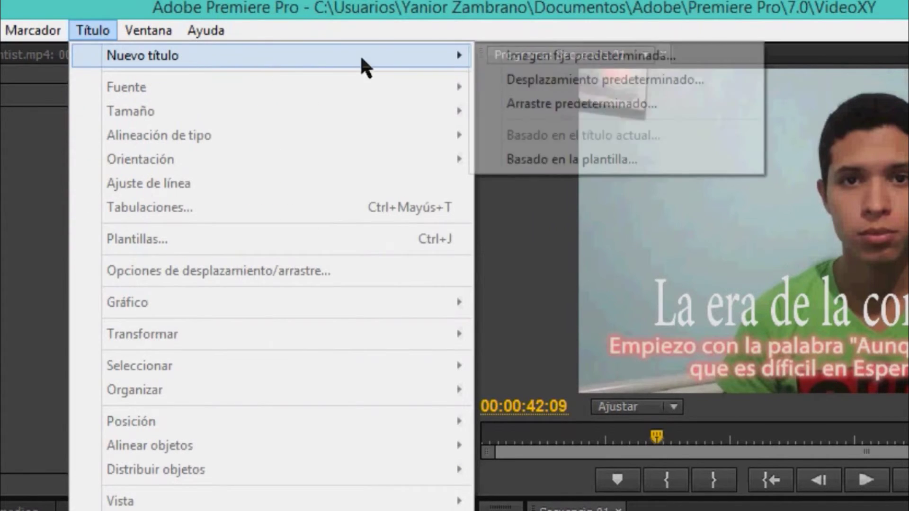
Create Título 03 and type one long line of placeholder letters, then select it.
click(538, 109)
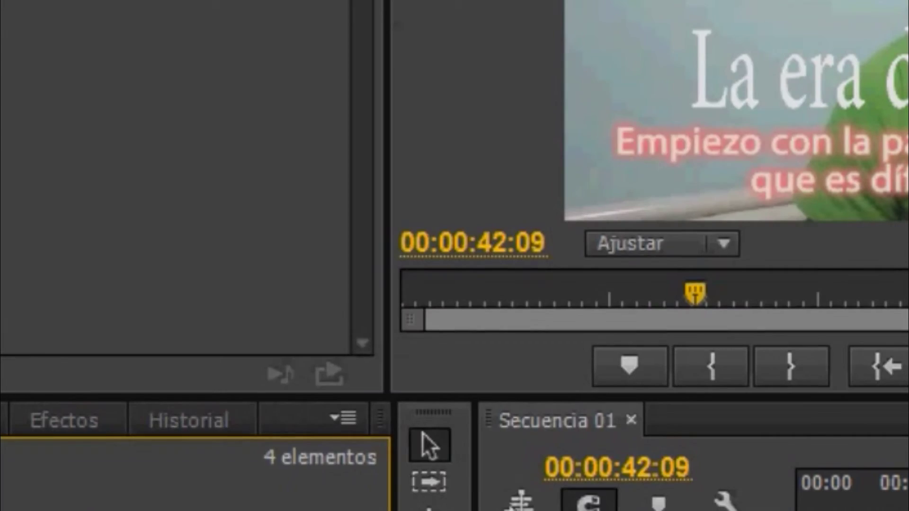
click(559, 452)
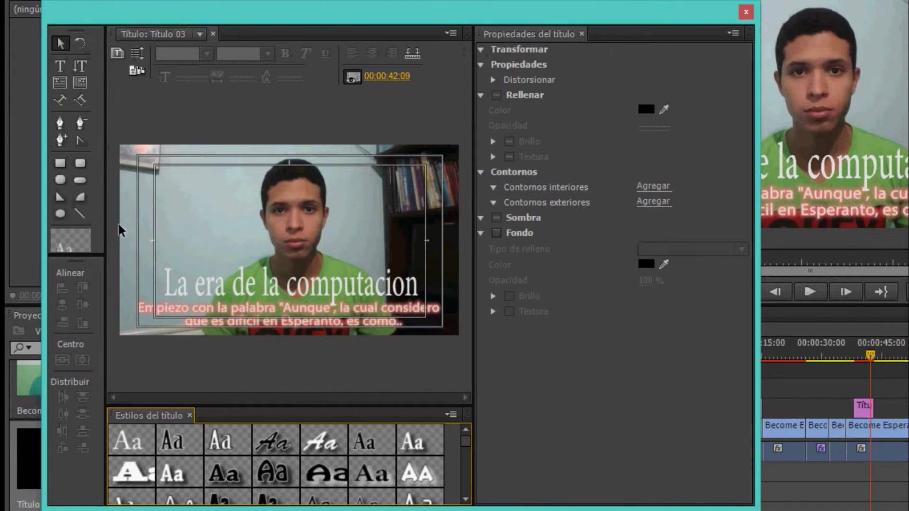
click(61, 66)
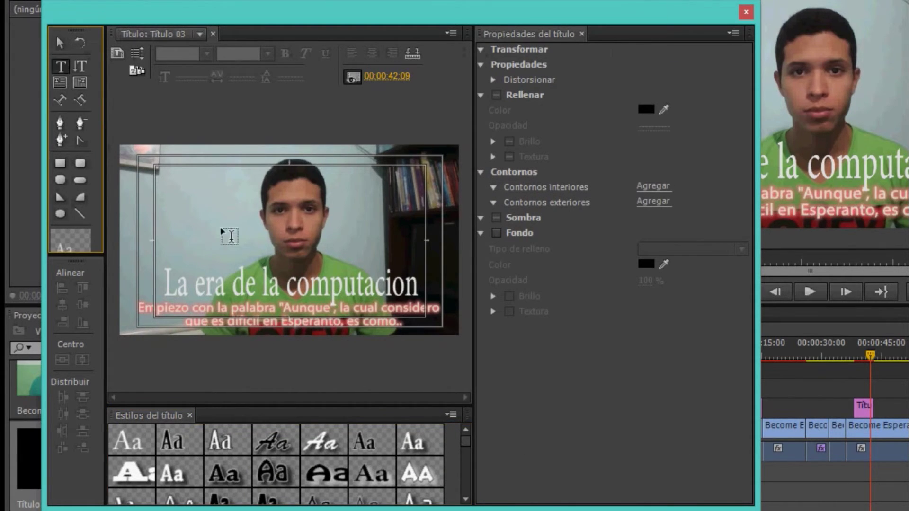
click(204, 218)
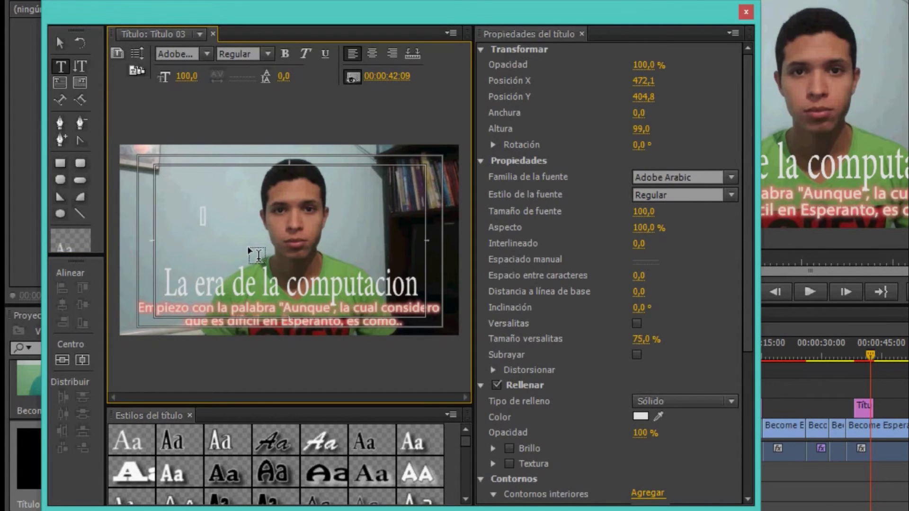
text(kjhg)
text(kgigahzd jhkdbvkhkvd bkjhdvsvhdlv lkdh)
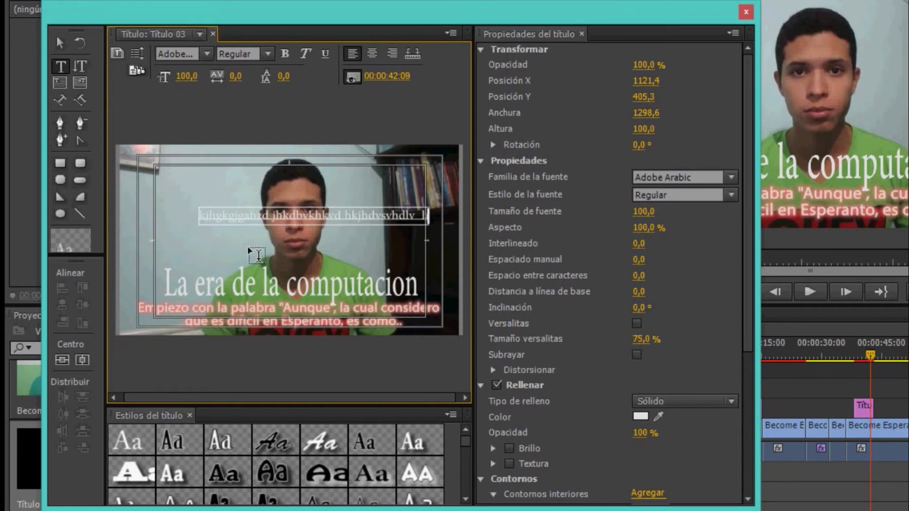
text(vldshvnldv hvkdhs)
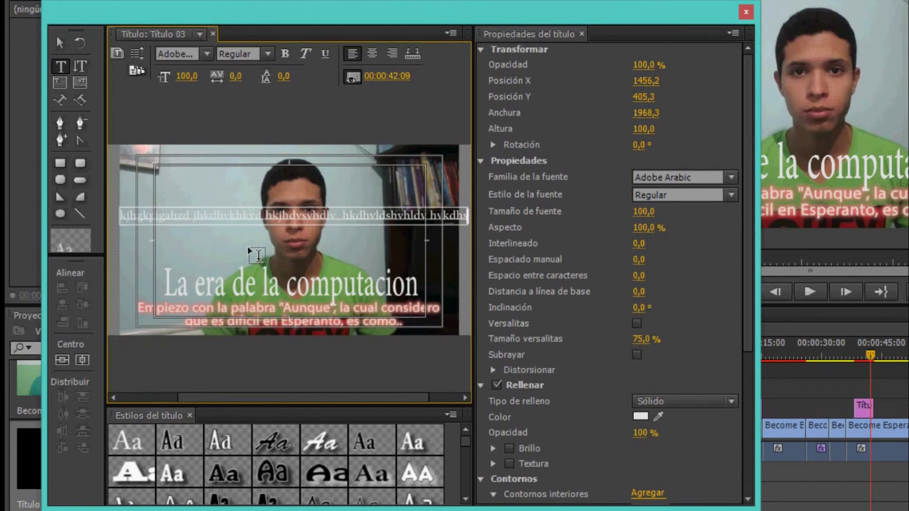
click(164, 223)
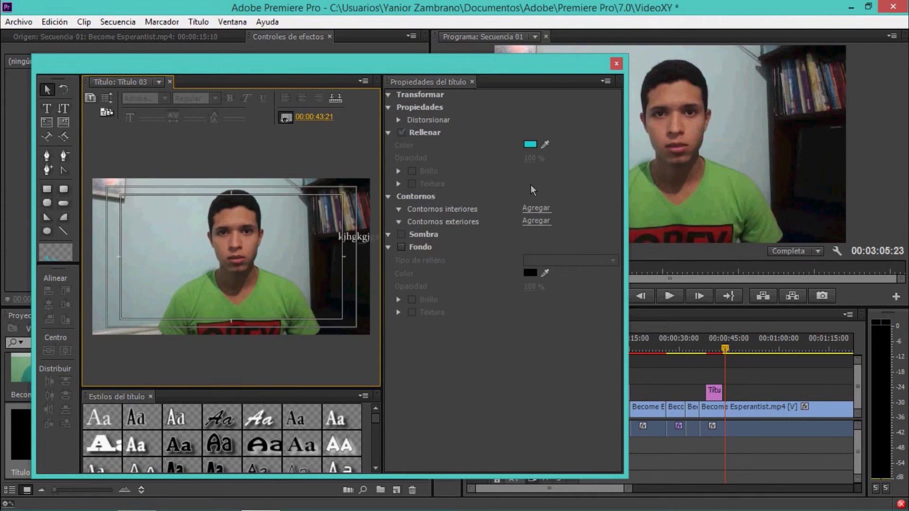
click(346, 233)
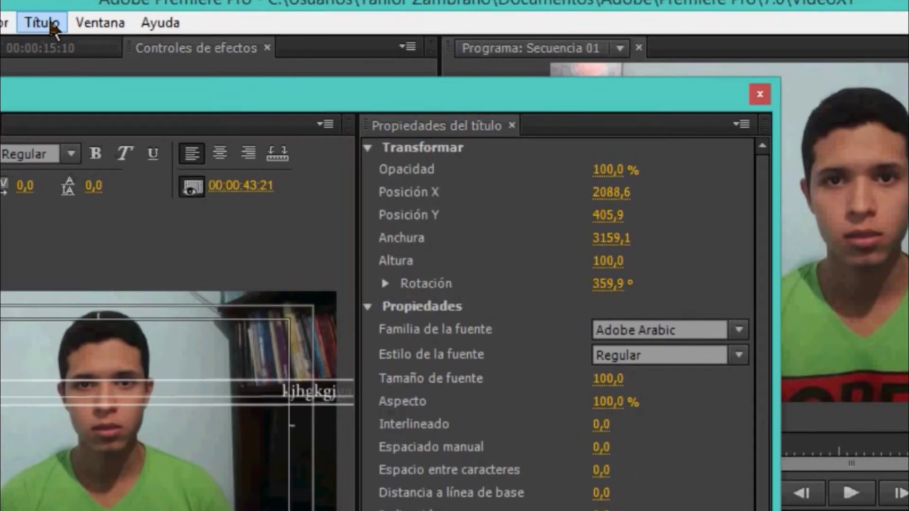
Set Título 03 to crawl left (Trayecto izquierdo) in the roll/crawl options.
click(204, 23)
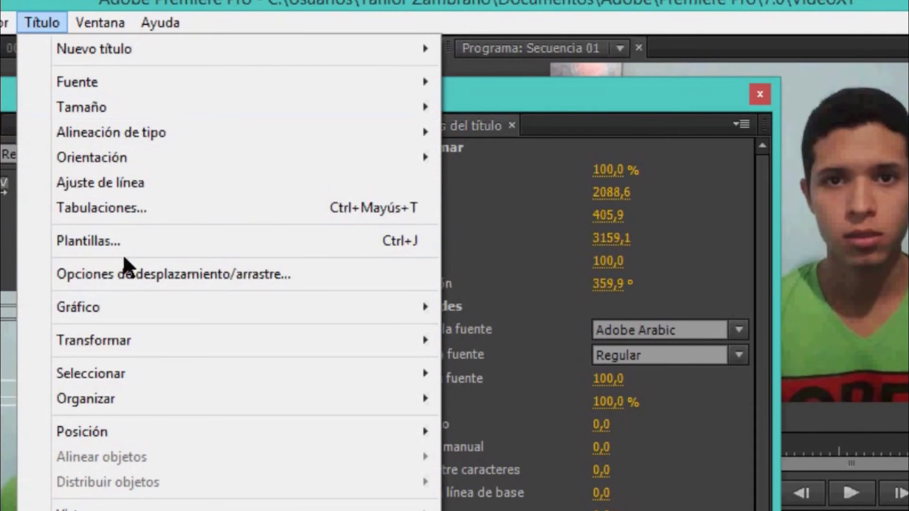
click(130, 274)
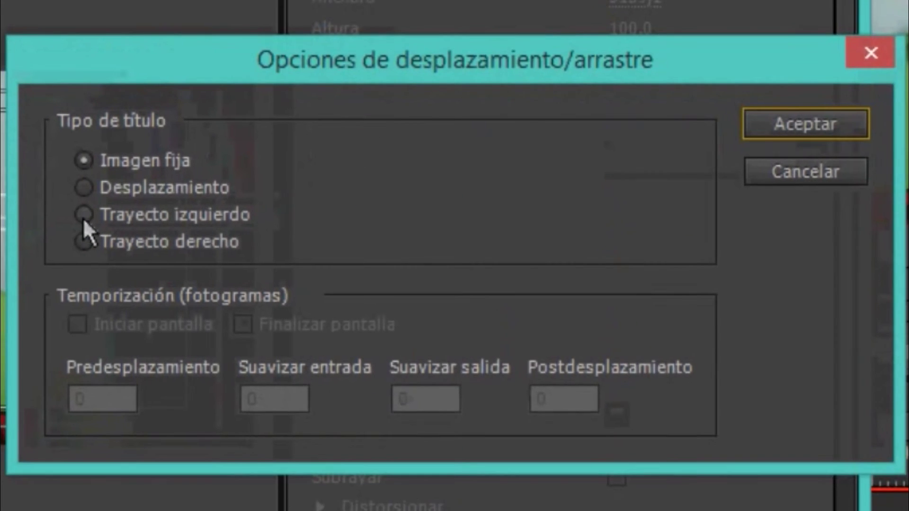
click(83, 215)
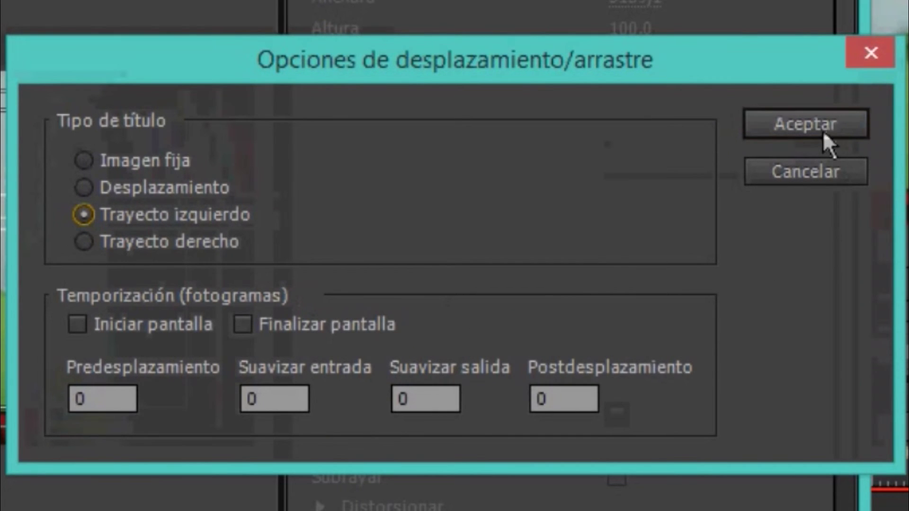
click(817, 126)
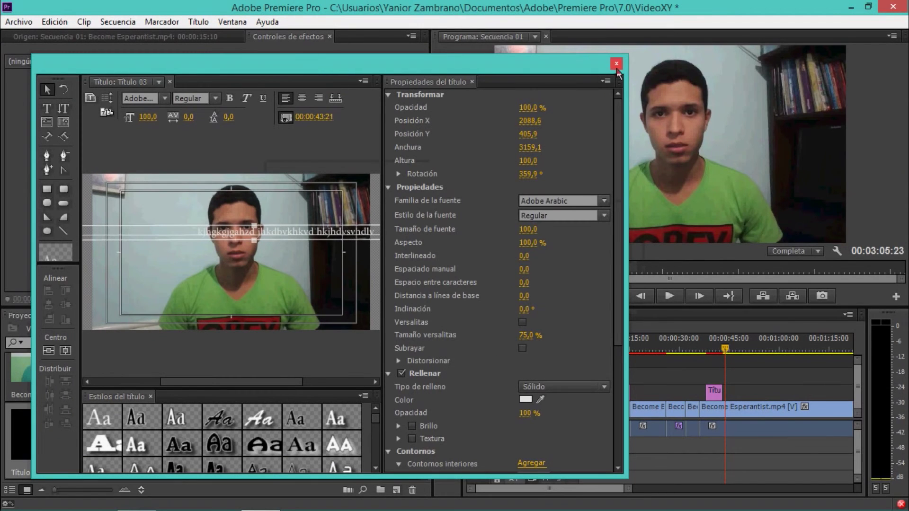
Put Título 03 on V3 and play from the previous edit to preview the crawl.
click(617, 70)
key(Up)
key(space)
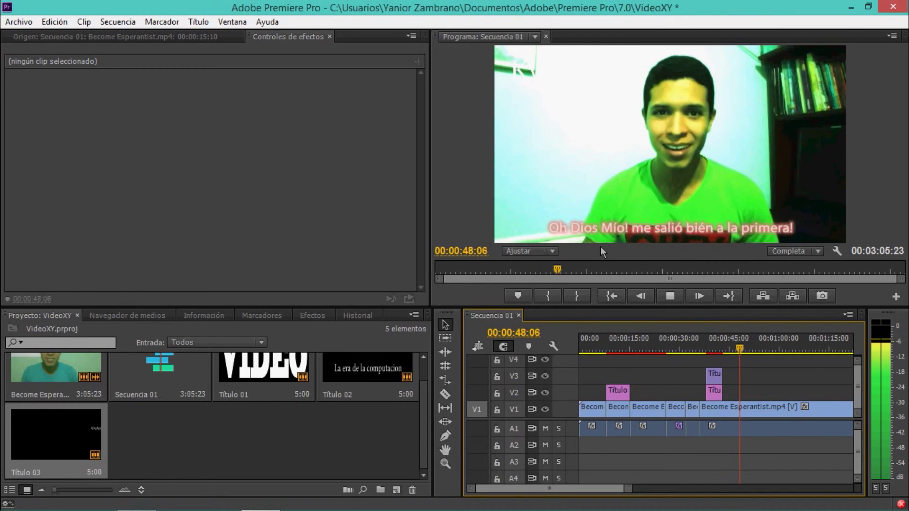
Save the project with the left-crawling Título 03 on V3.
key(ctrl+s)
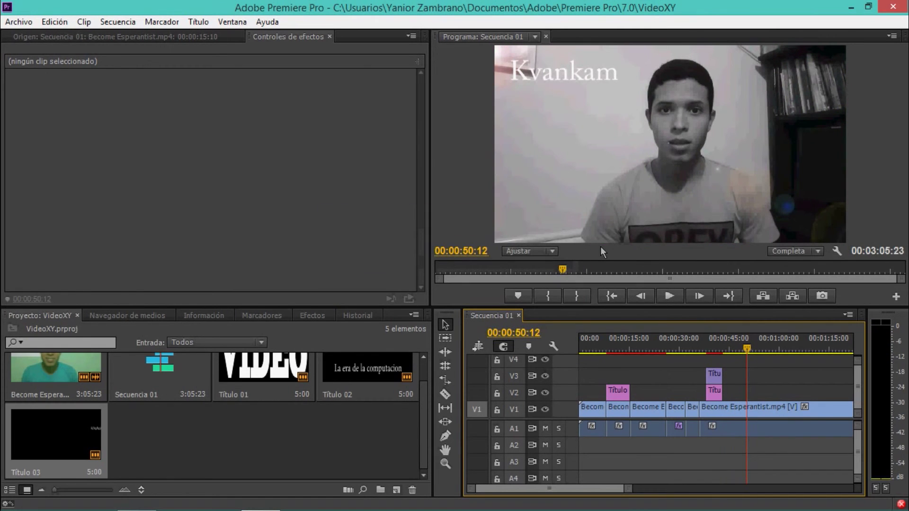